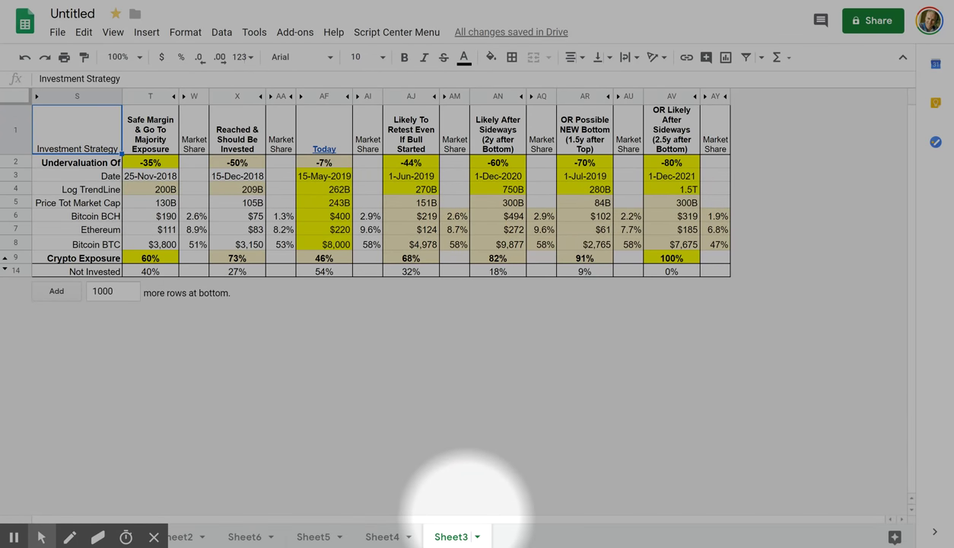
Step: Switch to Photos to examine the market cap regression chart, and return to the Google Sheets investment strategy table
{"action": "mouse_move", "coordinate": [459, 544]}
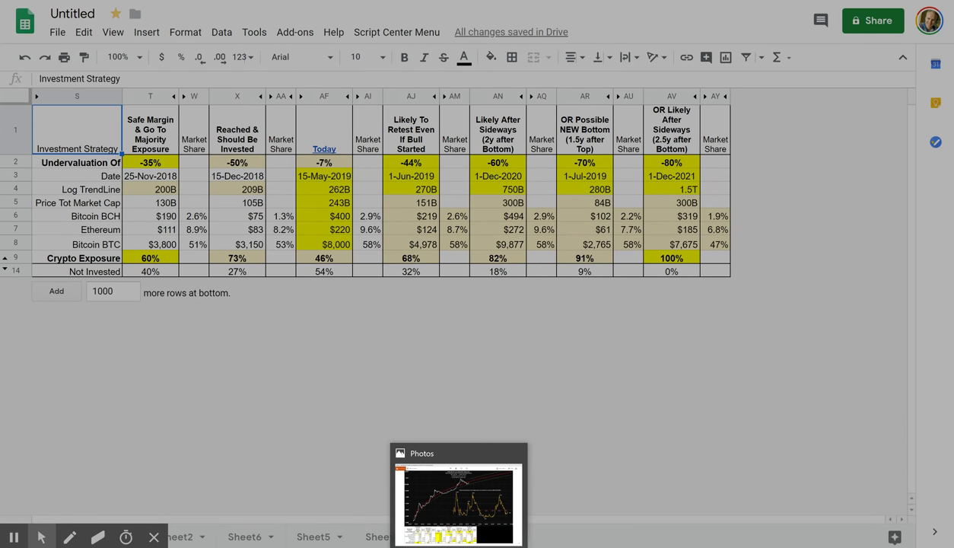
{"action": "left_click", "coordinate": [458, 542]}
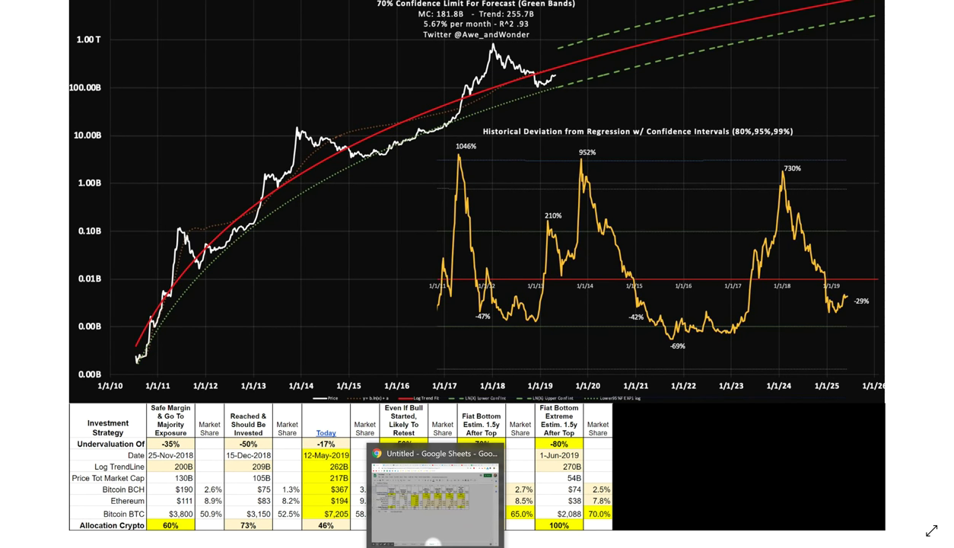
{"action": "left_click", "coordinate": [456, 517]}
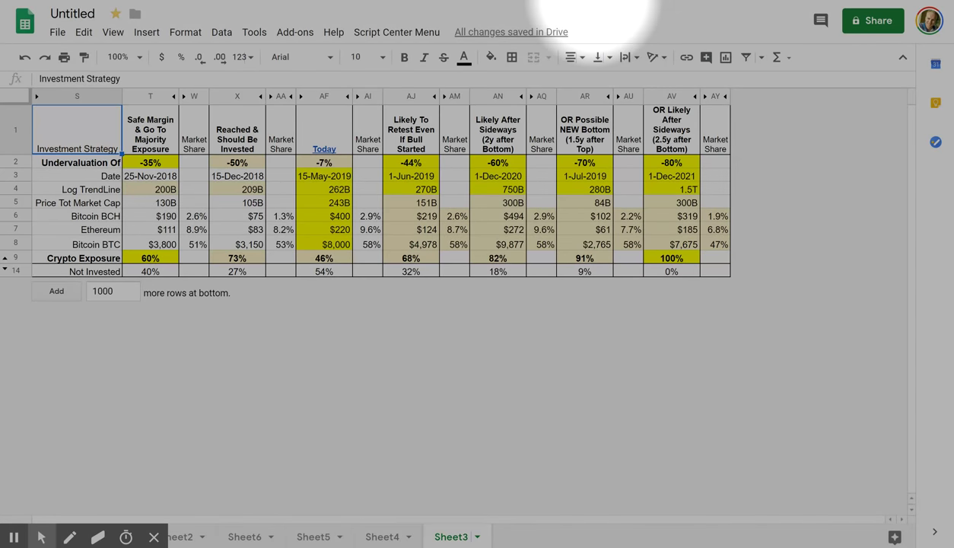
{"action": "mouse_move", "coordinate": [38, 490]}
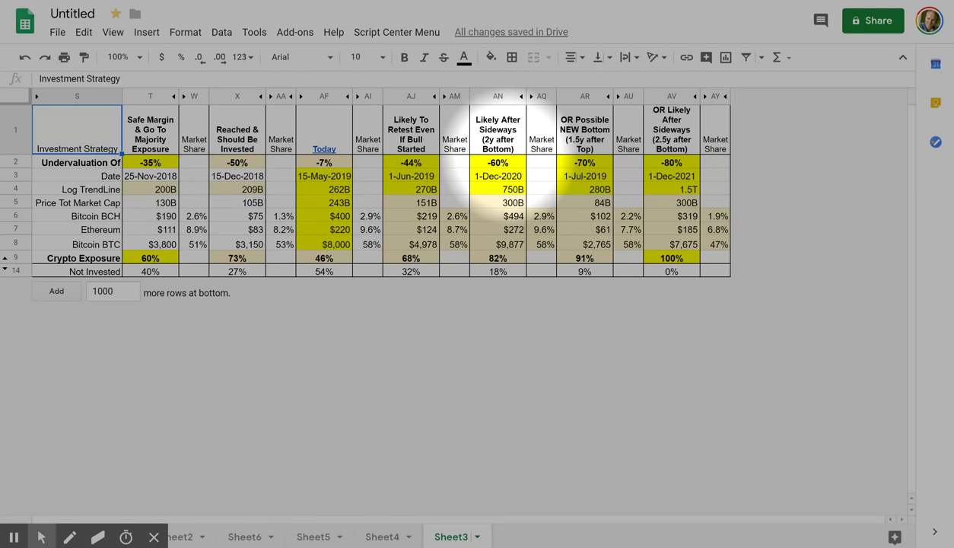
Step: Examine the date, log trendline and market cap of the Likely After Sideways scenario, comparing its trendline with the retest and Today columns
{"action": "left_click", "coordinate": [506, 159]}
{"action": "key", "text": "Down"}
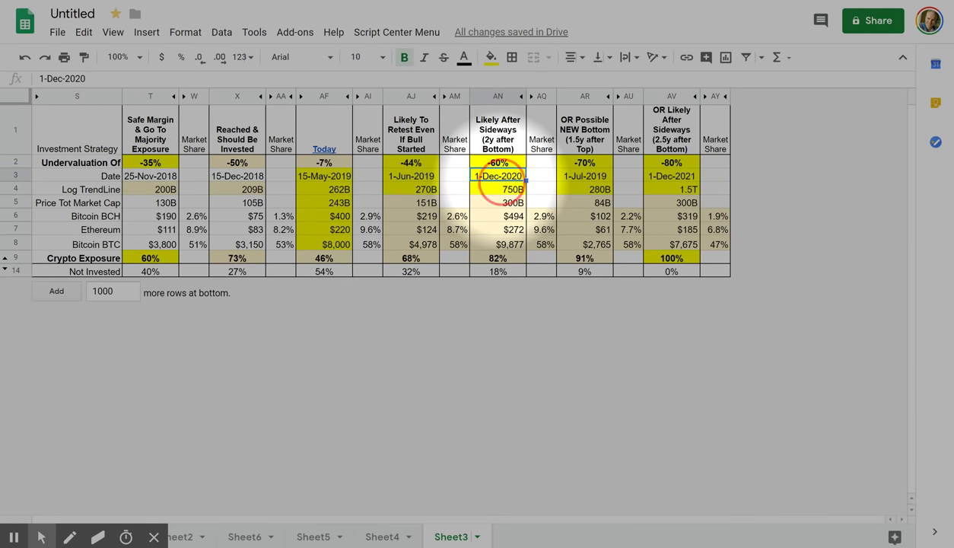
{"action": "key", "text": "Down"}
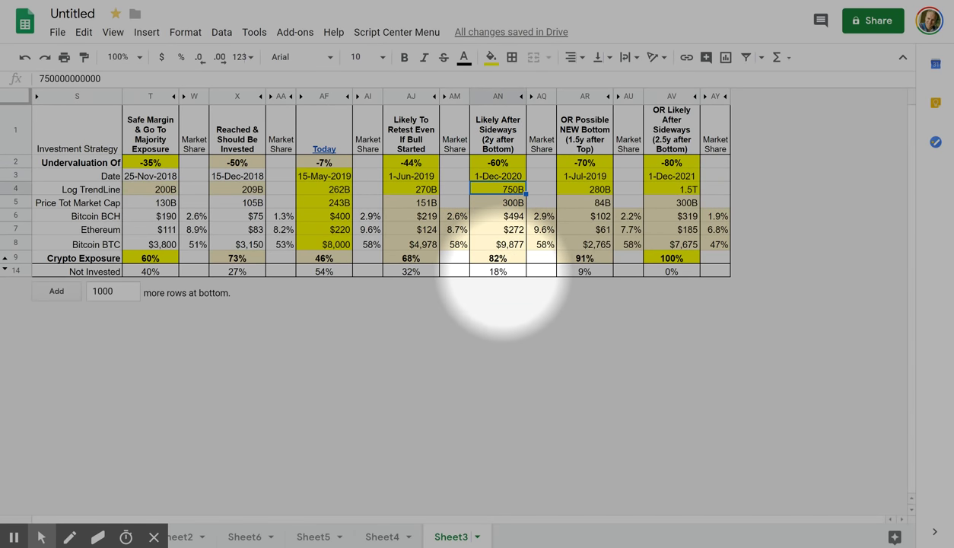
{"action": "left_click", "coordinate": [403, 191]}
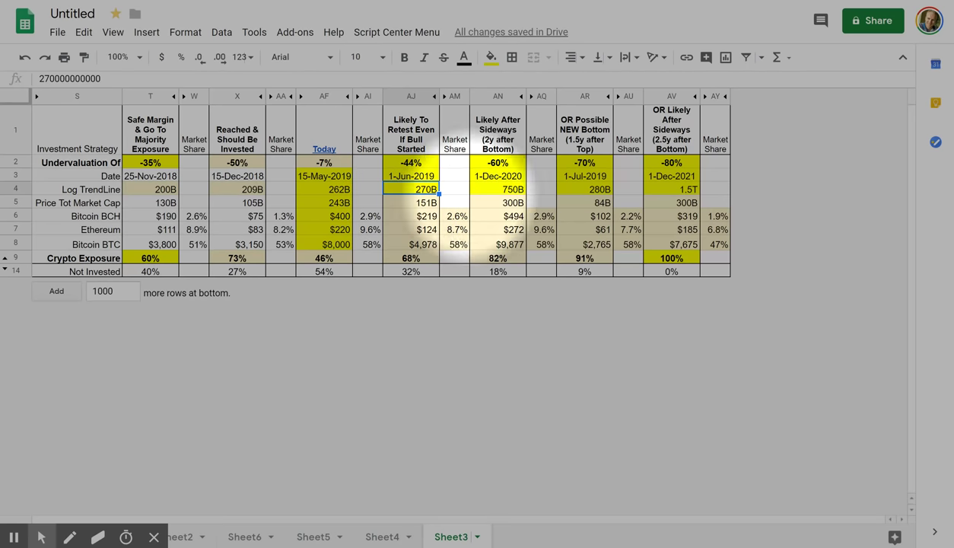
{"action": "left_click", "coordinate": [324, 189]}
{"action": "left_click", "coordinate": [498, 190]}
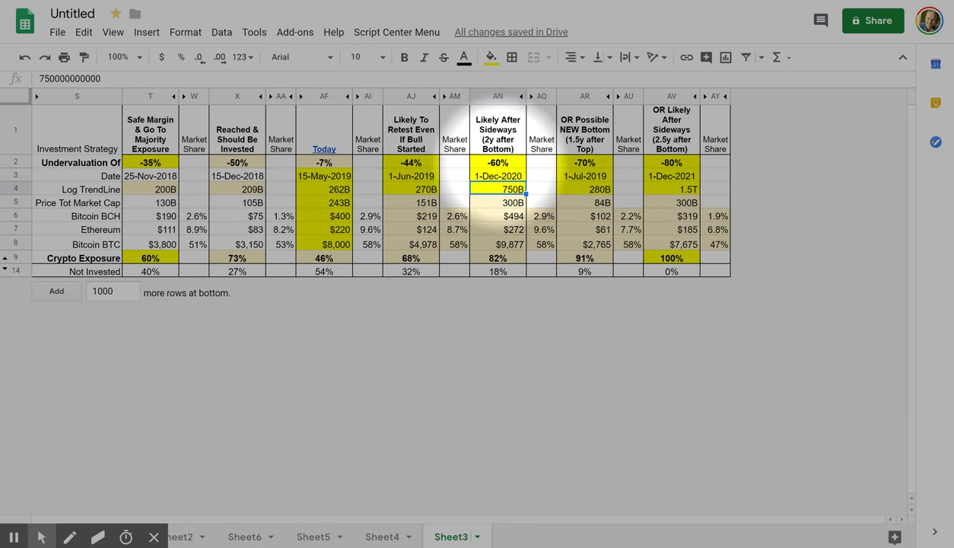
{"action": "left_click", "coordinate": [497, 202]}
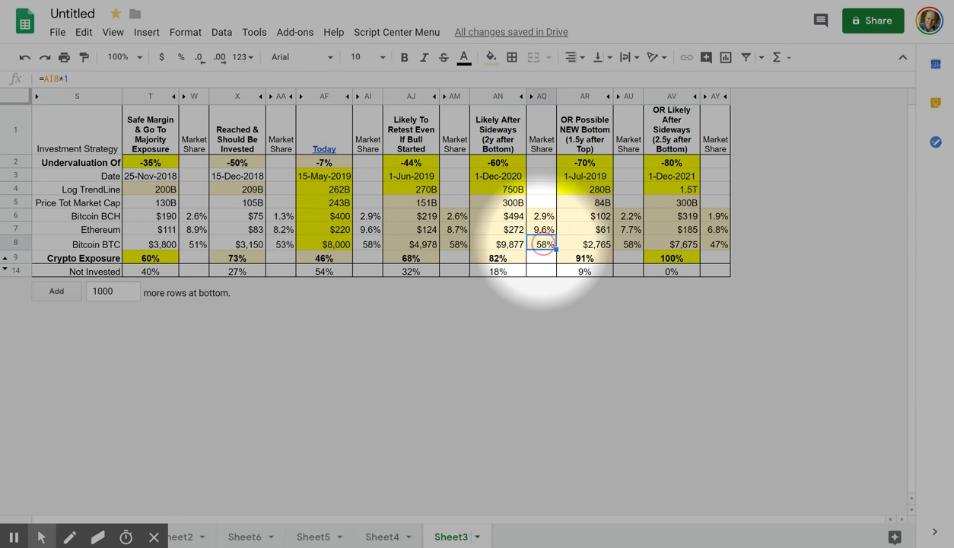
Step: Examine the Bitcoin BTC market share and the BTC, Ethereum and BCH price forecasts in the Likely After Sideways scenario
{"action": "left_click", "coordinate": [541, 244]}
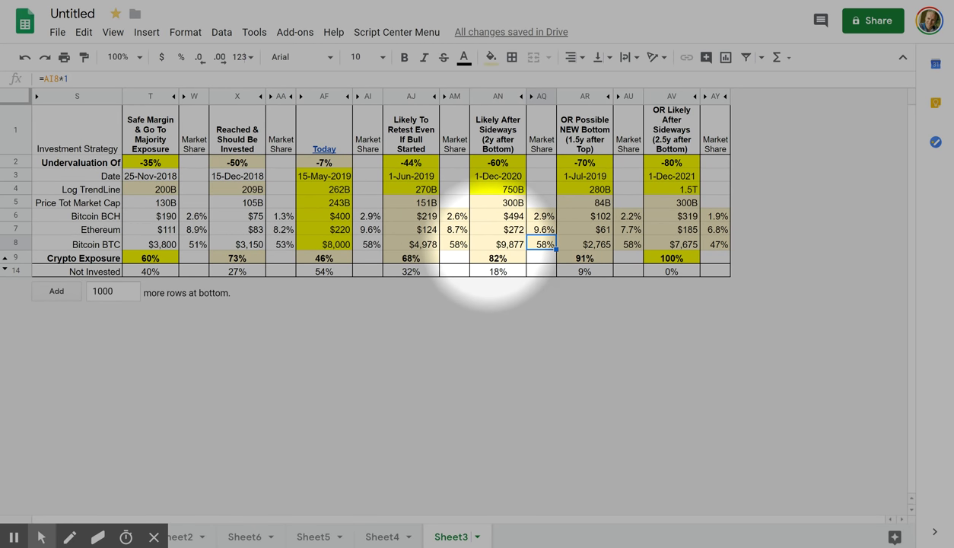
{"action": "left_click", "coordinate": [498, 244]}
{"action": "left_click", "coordinate": [500, 188]}
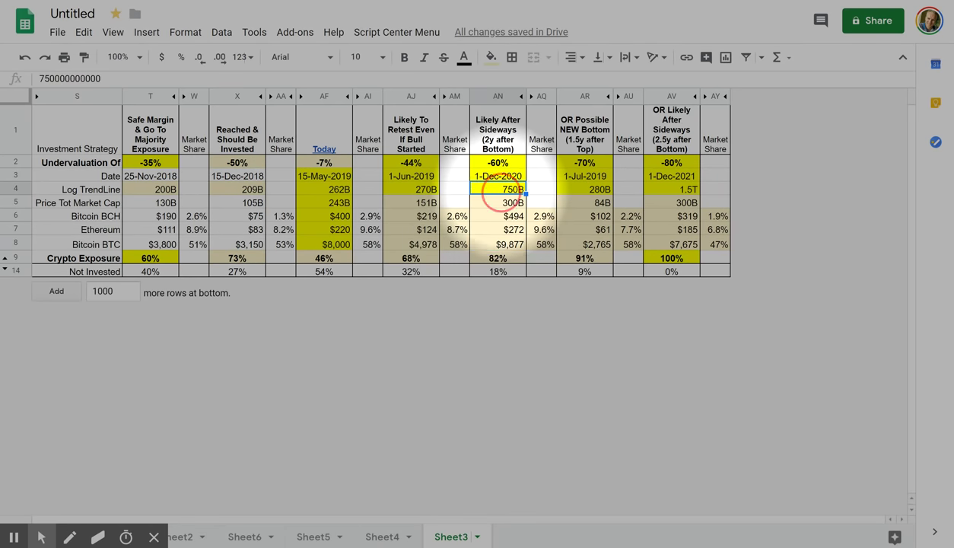
{"action": "left_click", "coordinate": [508, 249]}
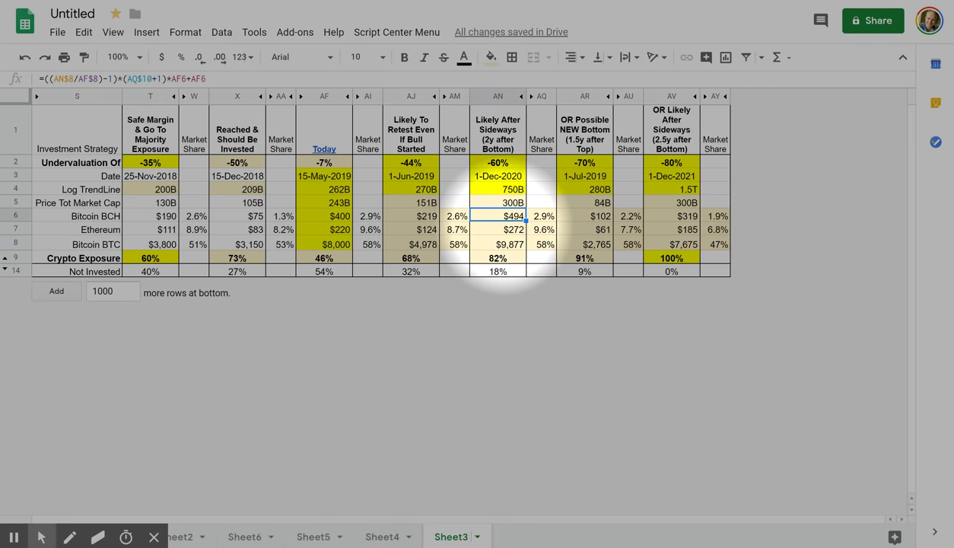
{"action": "left_click", "coordinate": [498, 229]}
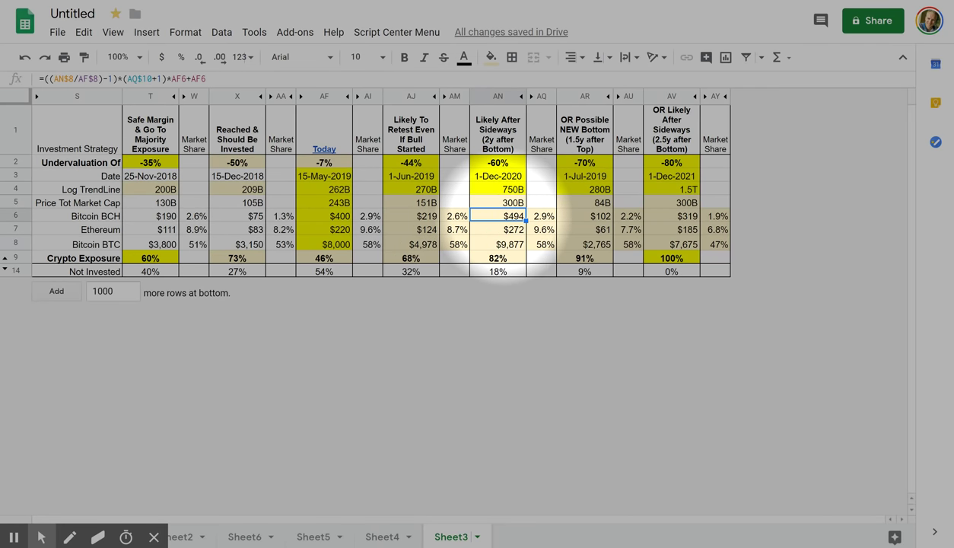
{"action": "left_click", "coordinate": [499, 243]}
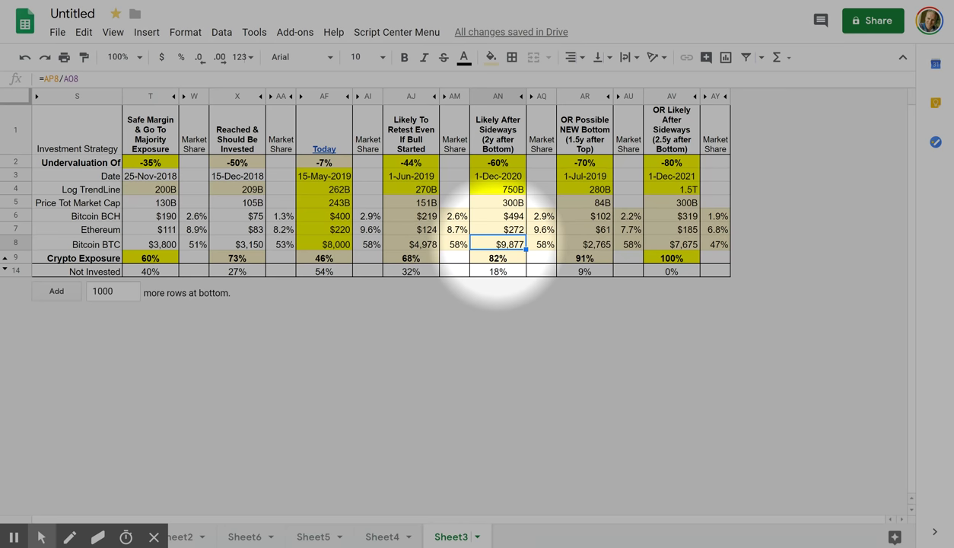
{"action": "left_click", "coordinate": [498, 216]}
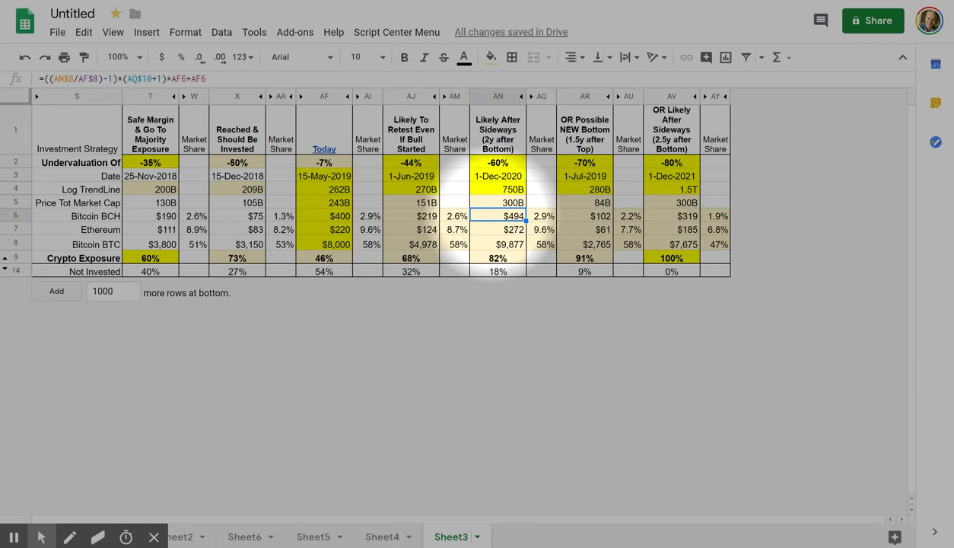
Step: Review the date, total market cap and coin price forecasts in the Likely To Retest Even If Bull Started scenario
{"action": "left_click", "coordinate": [419, 246]}
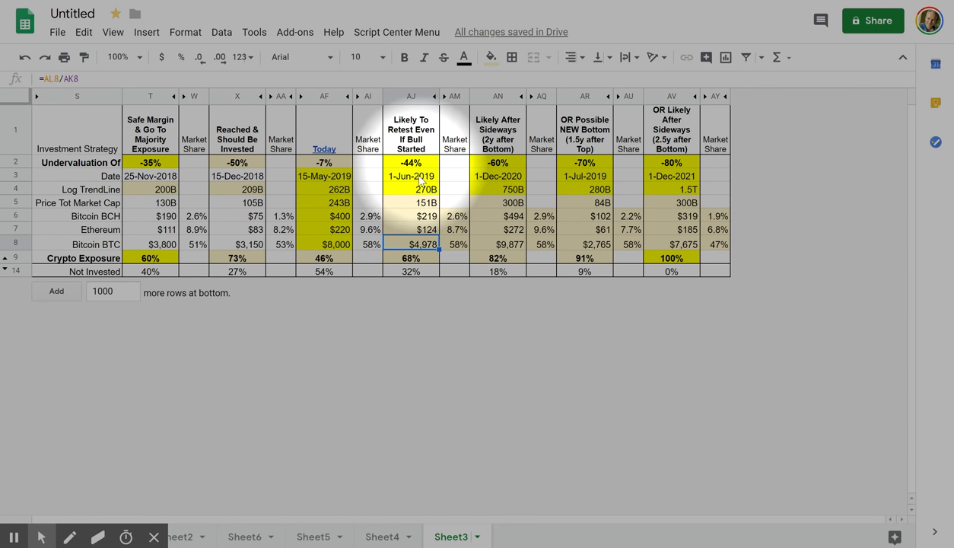
{"action": "left_click", "coordinate": [418, 221]}
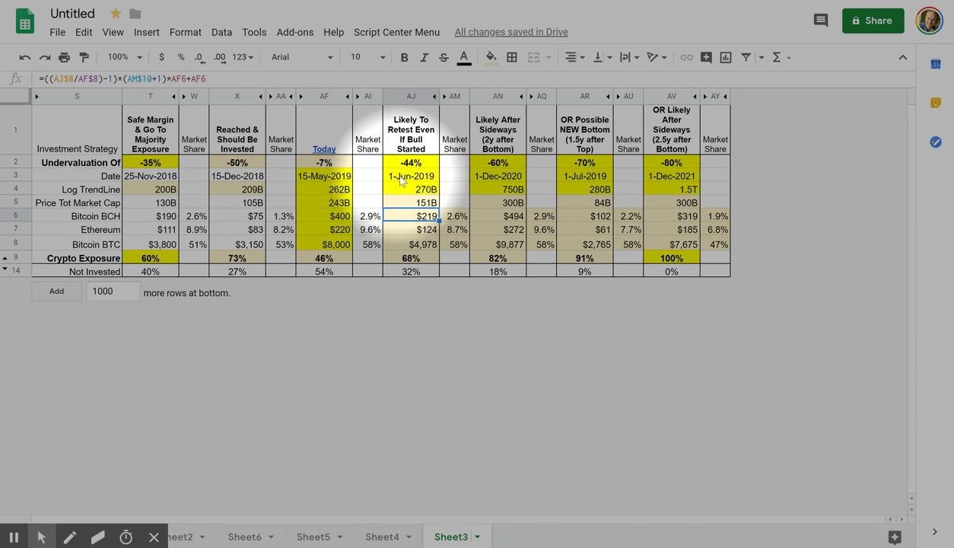
{"action": "key", "text": "Up"}
{"action": "key", "text": "Up"}
{"action": "key", "text": "Up"}
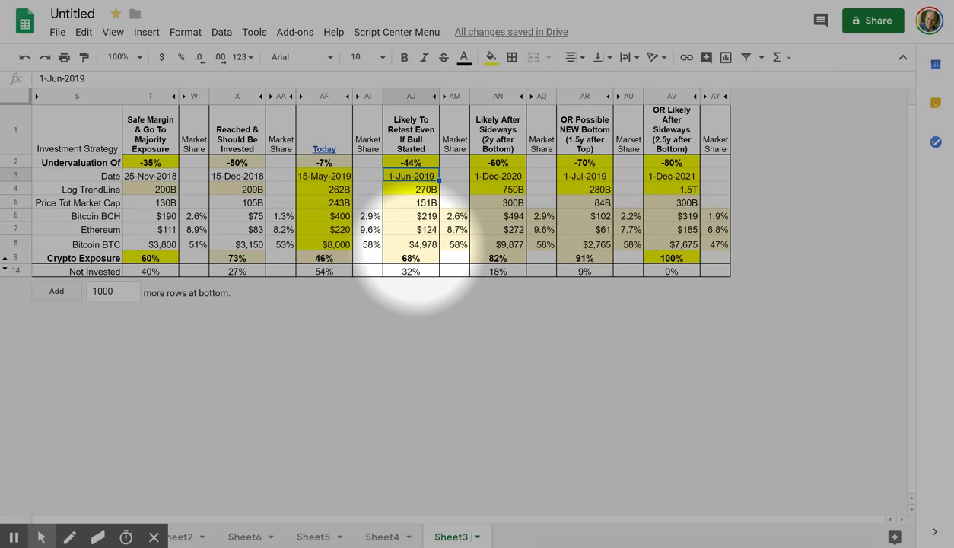
{"action": "left_click", "coordinate": [422, 204]}
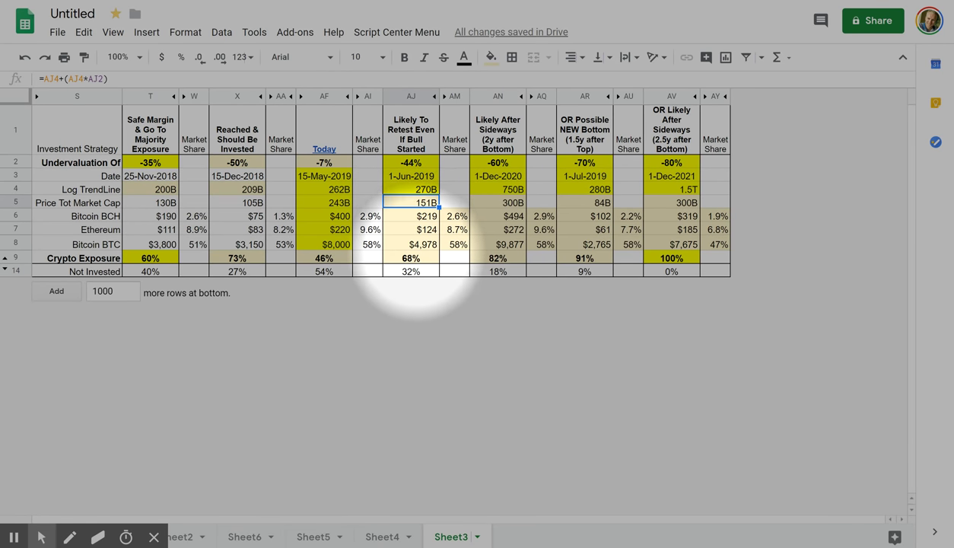
{"action": "left_click", "coordinate": [417, 249]}
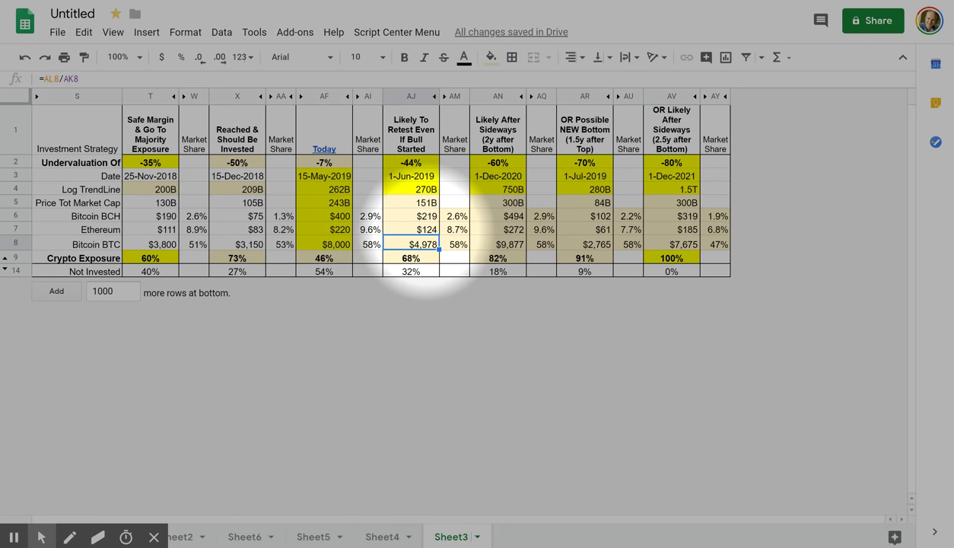
{"action": "left_click", "coordinate": [425, 218]}
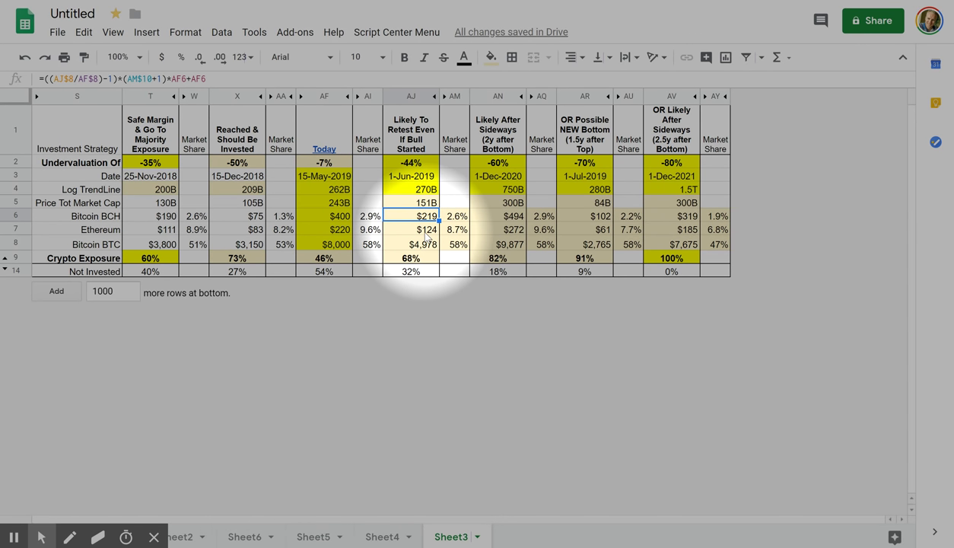
{"action": "key", "text": "Down"}
{"action": "key", "text": "Down"}
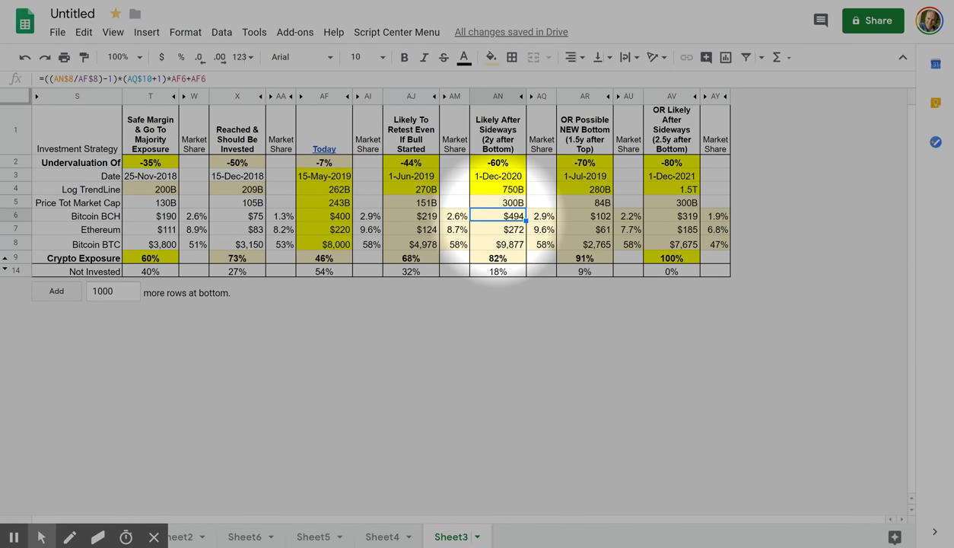
Step: Compare the Bitcoin BCH, Ethereum and Bitcoin BTC price forecasts between the retest and sideways scenarios
{"action": "left_click", "coordinate": [418, 224]}
{"action": "left_click", "coordinate": [506, 216]}
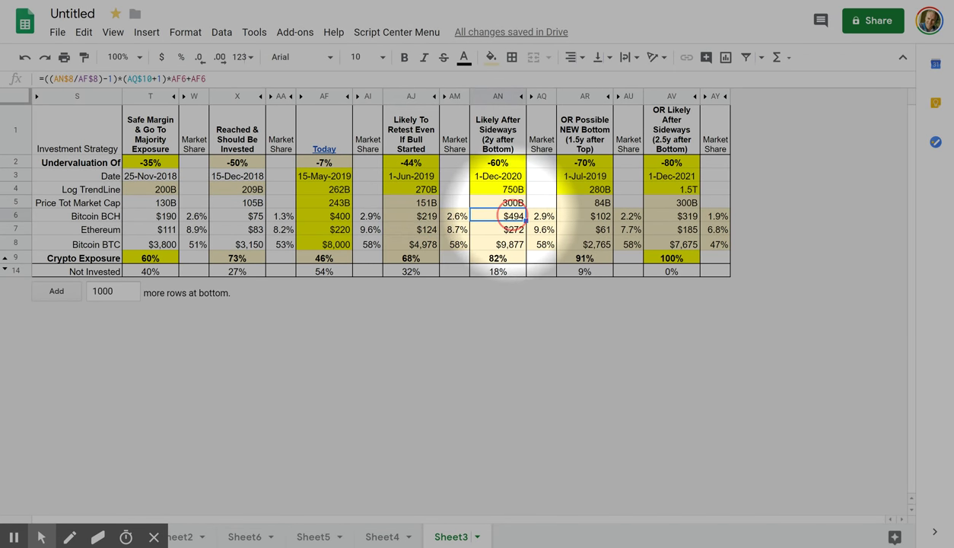
{"action": "left_click", "coordinate": [422, 216]}
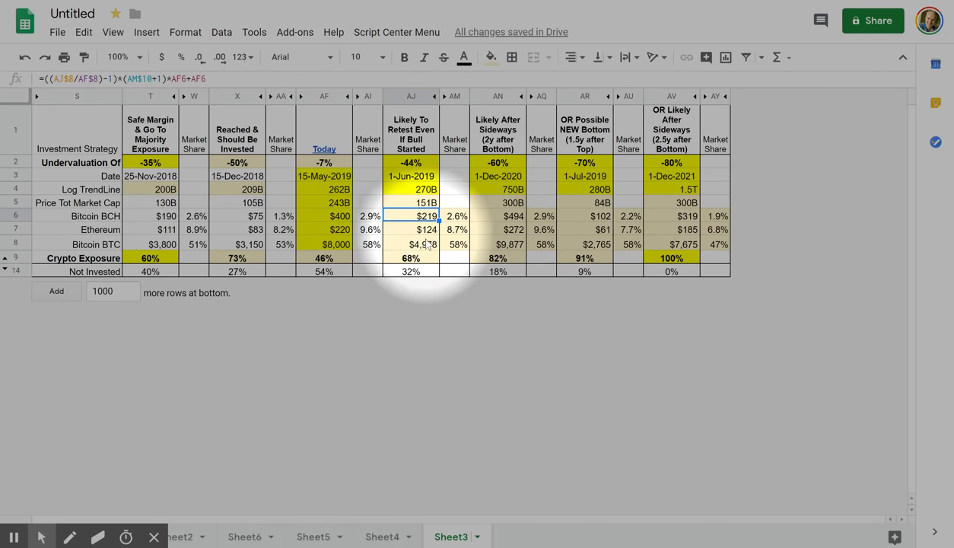
{"action": "left_click", "coordinate": [512, 249]}
{"action": "left_click", "coordinate": [409, 230]}
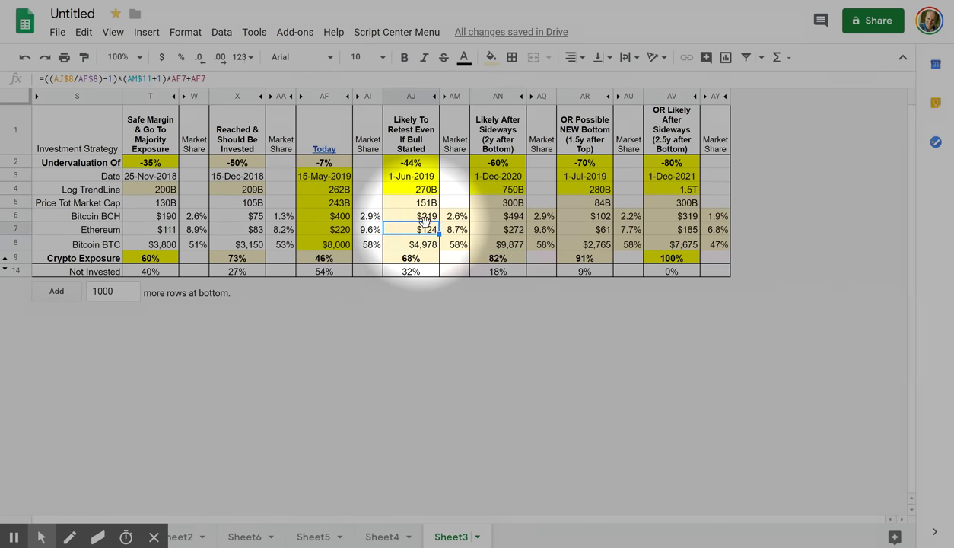
{"action": "left_click", "coordinate": [508, 230]}
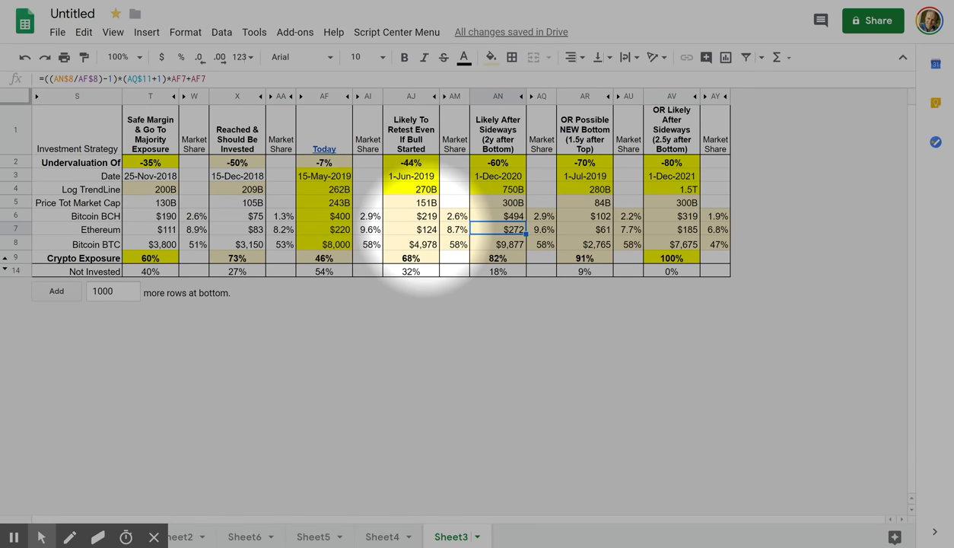
{"action": "left_click", "coordinate": [419, 218]}
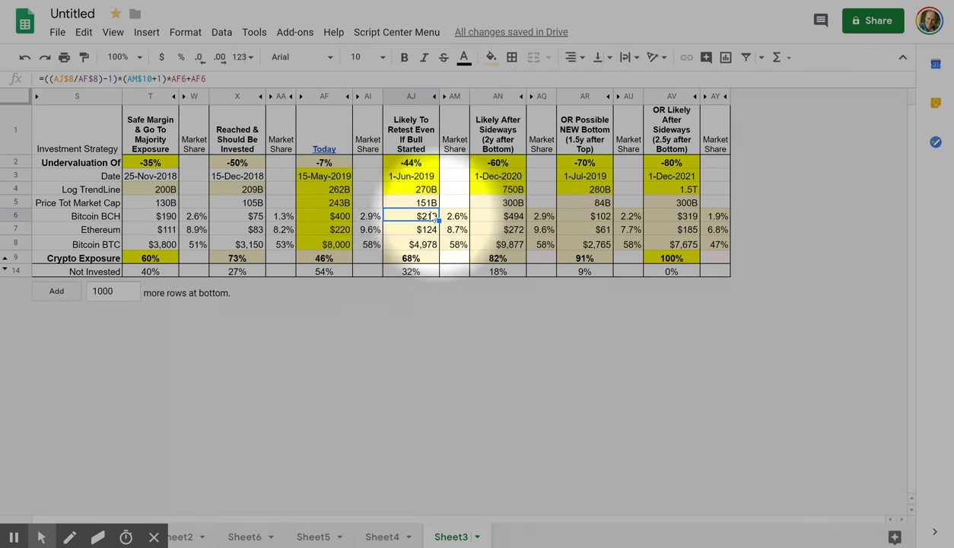
{"action": "left_click", "coordinate": [498, 218]}
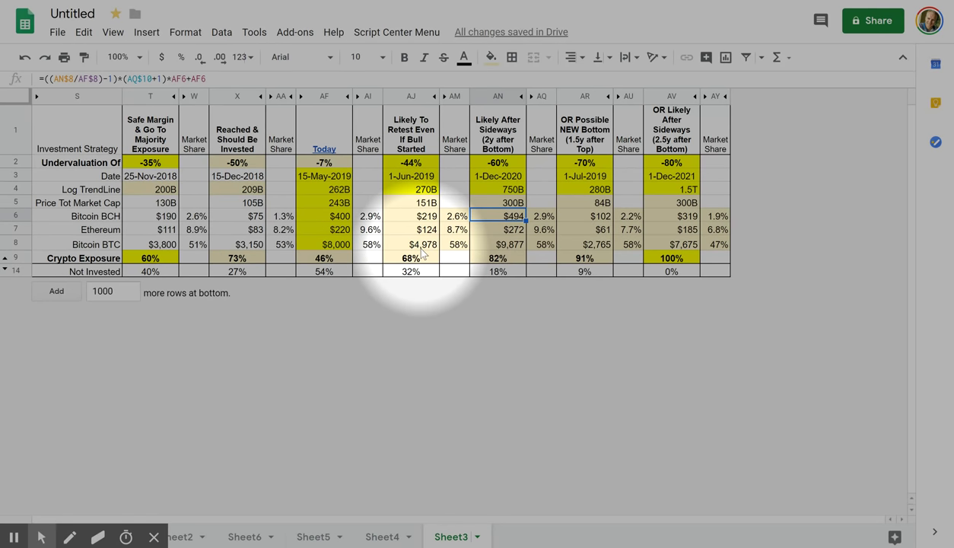
{"action": "left_click", "coordinate": [424, 246]}
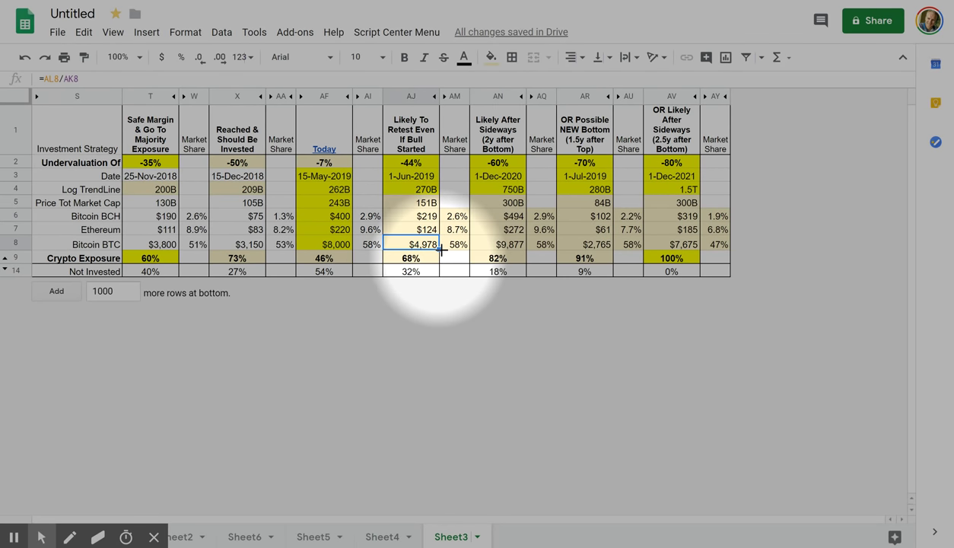
Step: Compare today's coin prices with the sideways and retest forecasts, and select the heading of the possible new bottom scenario
{"action": "left_click", "coordinate": [323, 216]}
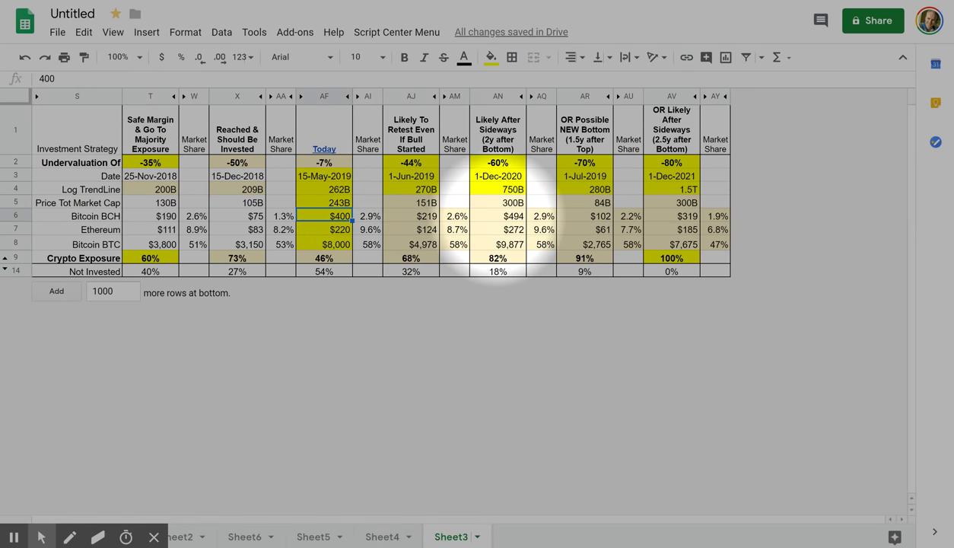
{"action": "left_click", "coordinate": [337, 229]}
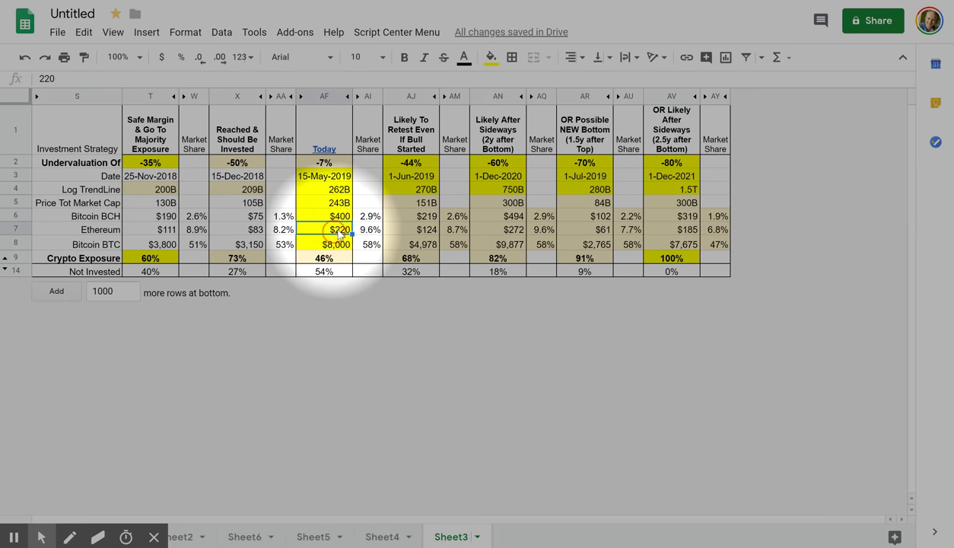
{"action": "left_click", "coordinate": [498, 228]}
{"action": "left_click", "coordinate": [325, 243]}
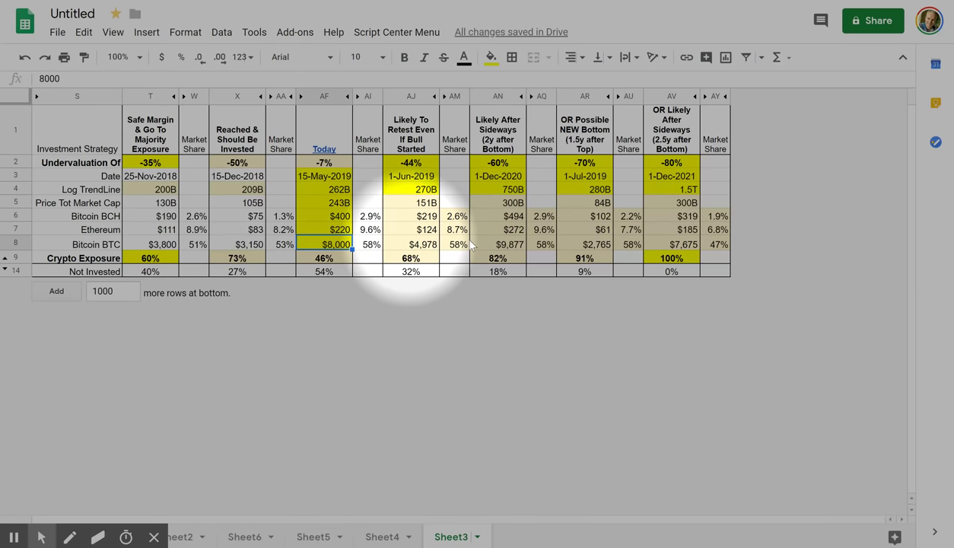
{"action": "left_click", "coordinate": [496, 244]}
{"action": "left_click", "coordinate": [325, 216]}
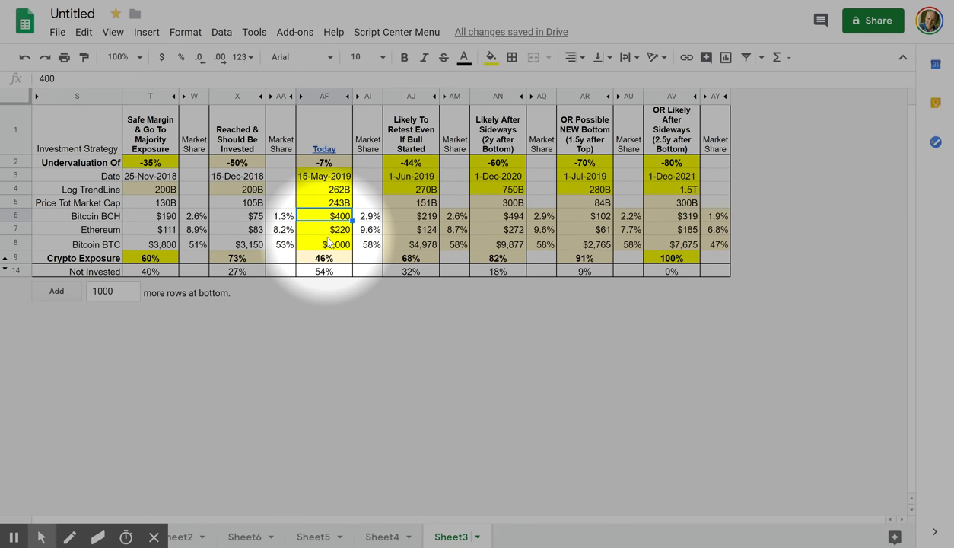
{"action": "left_click", "coordinate": [413, 216]}
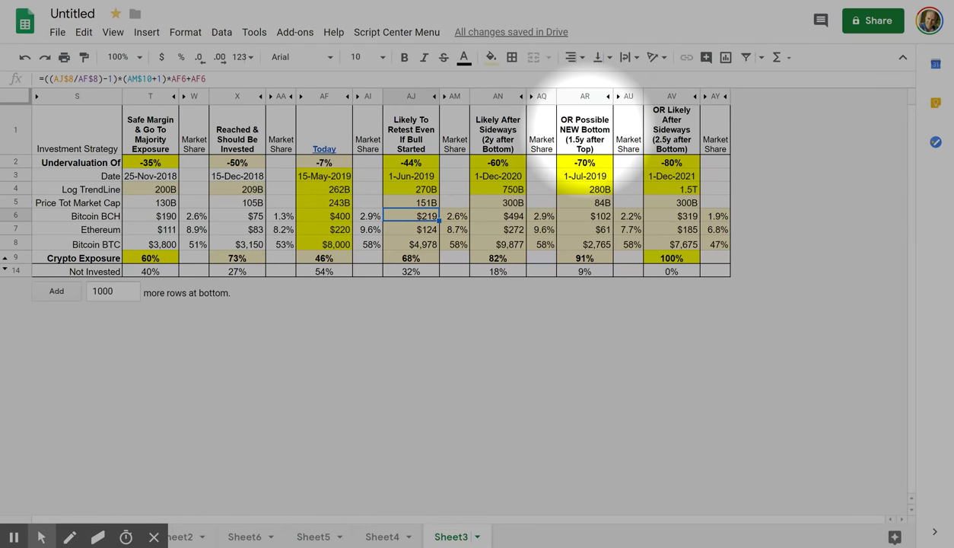
{"action": "left_click", "coordinate": [583, 125]}
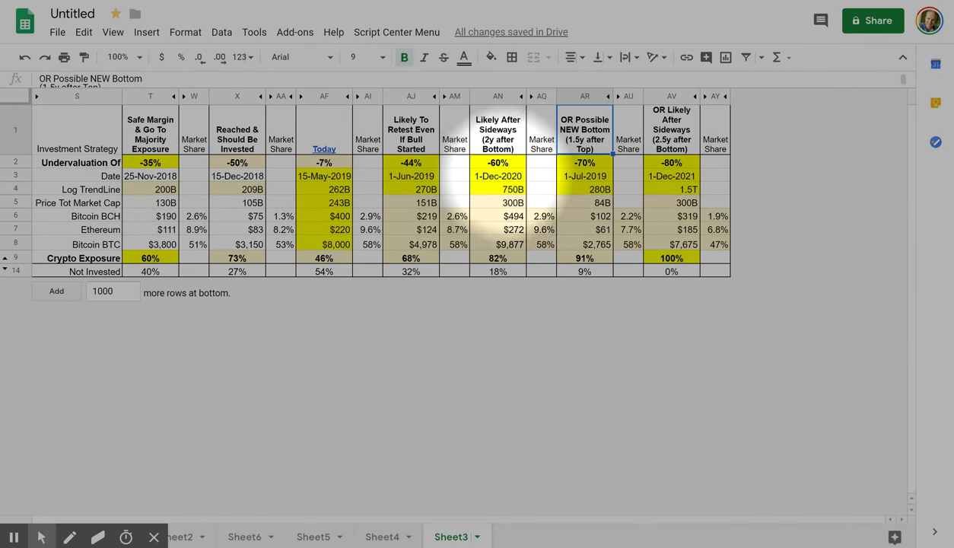
Step: Try an undervaluation of -70% in the Likely After Sideways (2y after Bottom) scenario
{"action": "left_click", "coordinate": [497, 162]}
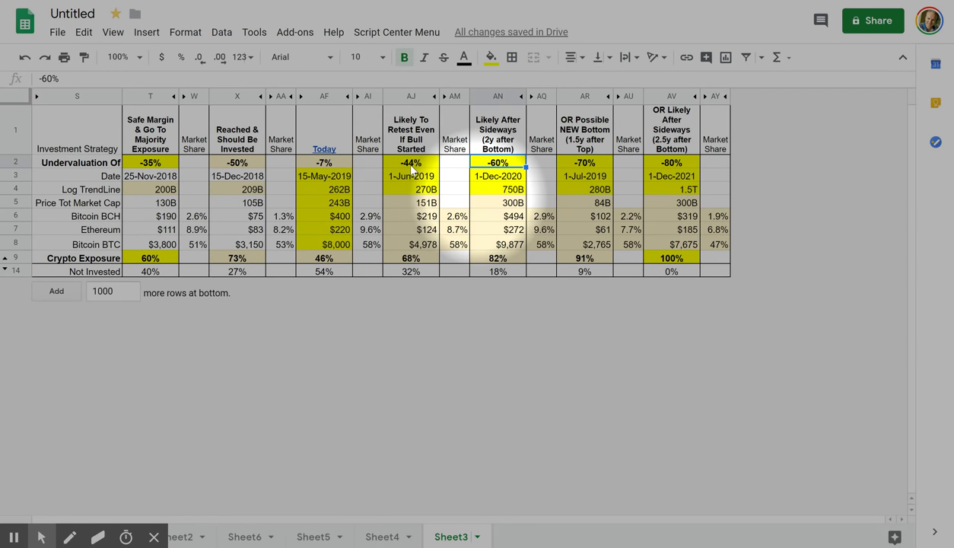
{"action": "type", "text": "-7"}
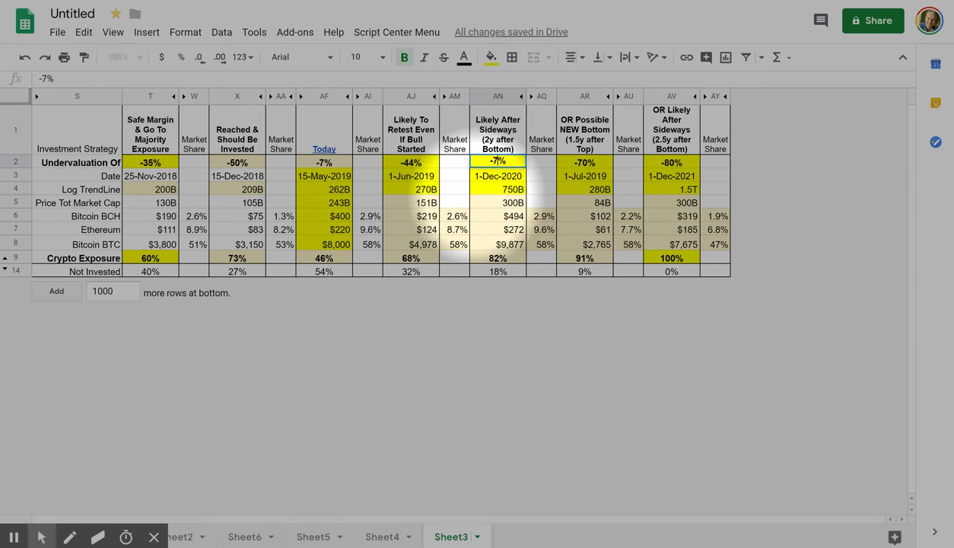
{"action": "type", "text": "0"}
{"action": "key", "text": "Return"}
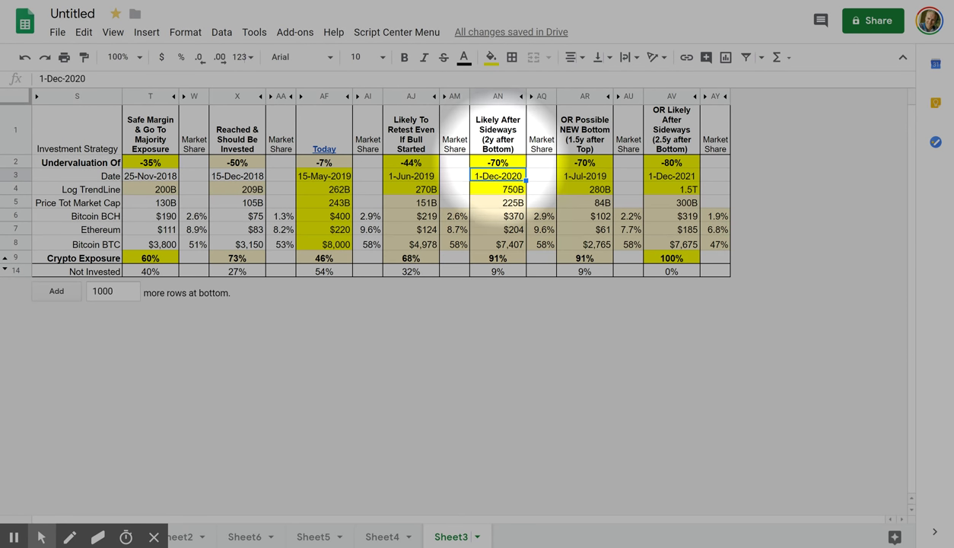
Step: Set the undervaluation of the Likely After Sideways (2y after Bottom) scenario to -60%
{"action": "left_click", "coordinate": [497, 162]}
{"action": "type", "text": "-60"}
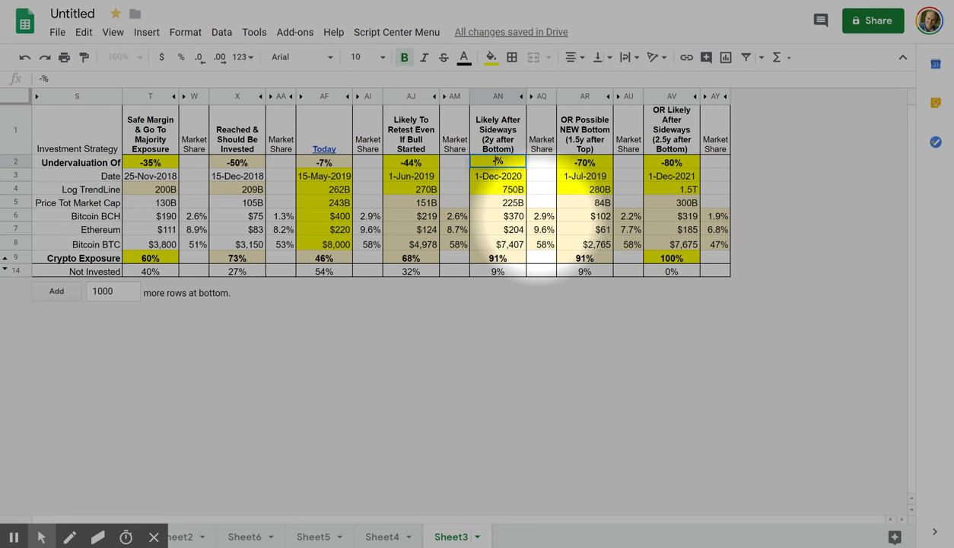
{"action": "key", "text": "Return"}
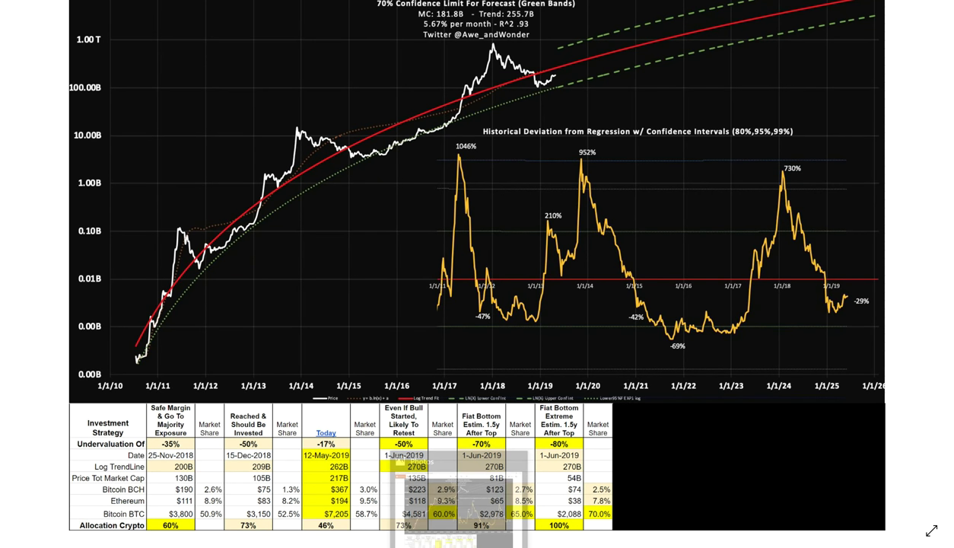
Step: Switch from the market cap regression chart to the investment strategy spreadsheet
{"action": "key", "text": "alt+Tab"}
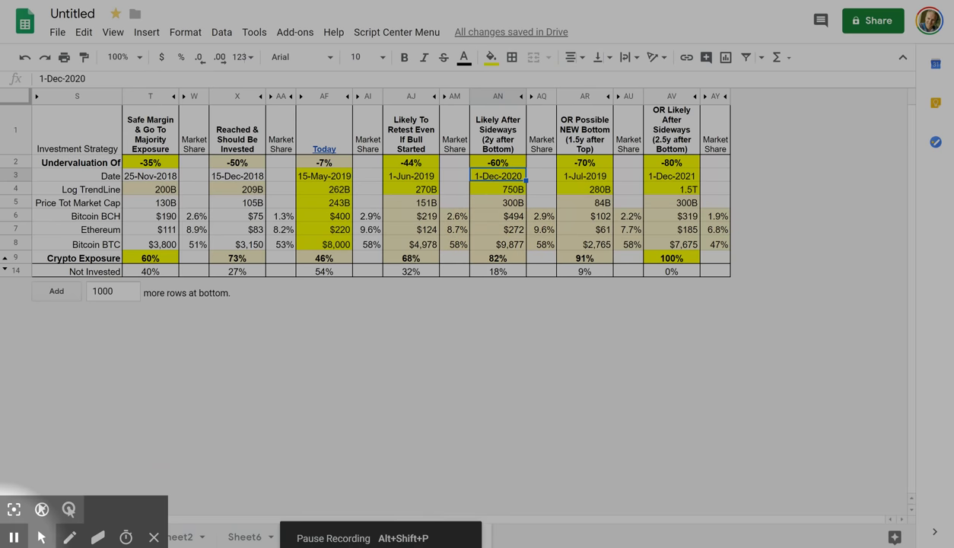
{"action": "left_click", "coordinate": [14, 537]}
{"action": "left_click", "coordinate": [13, 537]}
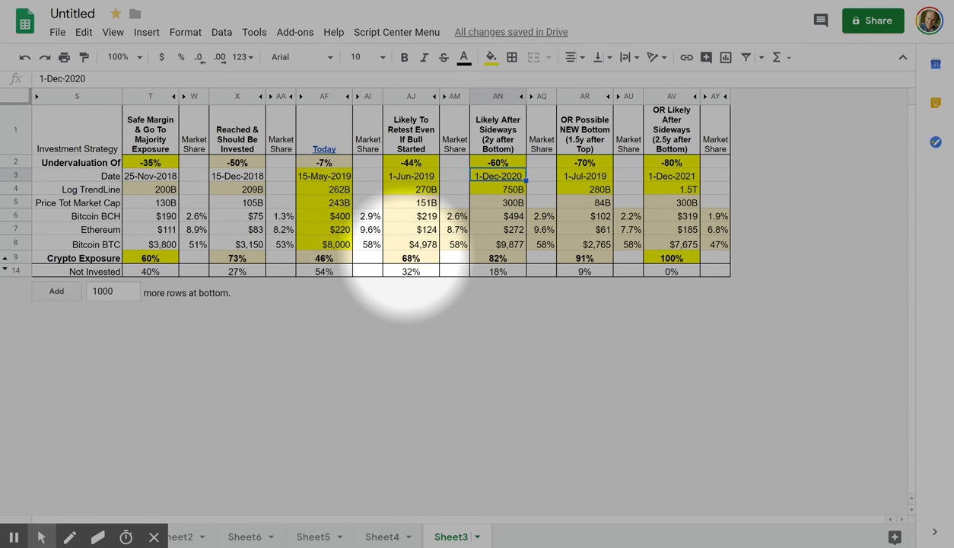
Step: Examine the crypto exposure and the BCH, Ethereum and BTC price forecasts in the Likely To Retest Even If Bull Started scenario
{"action": "left_click", "coordinate": [409, 258]}
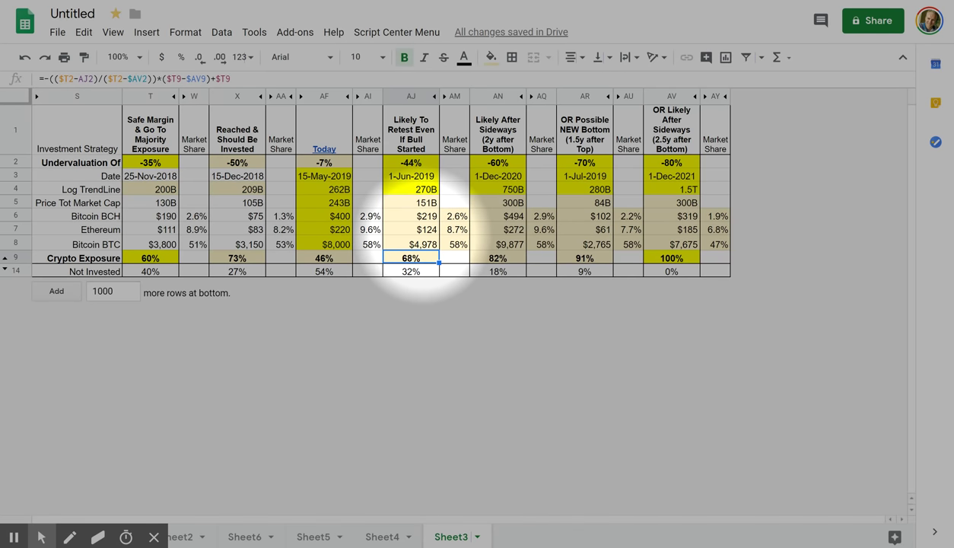
{"action": "left_click", "coordinate": [415, 229]}
{"action": "left_click", "coordinate": [419, 244]}
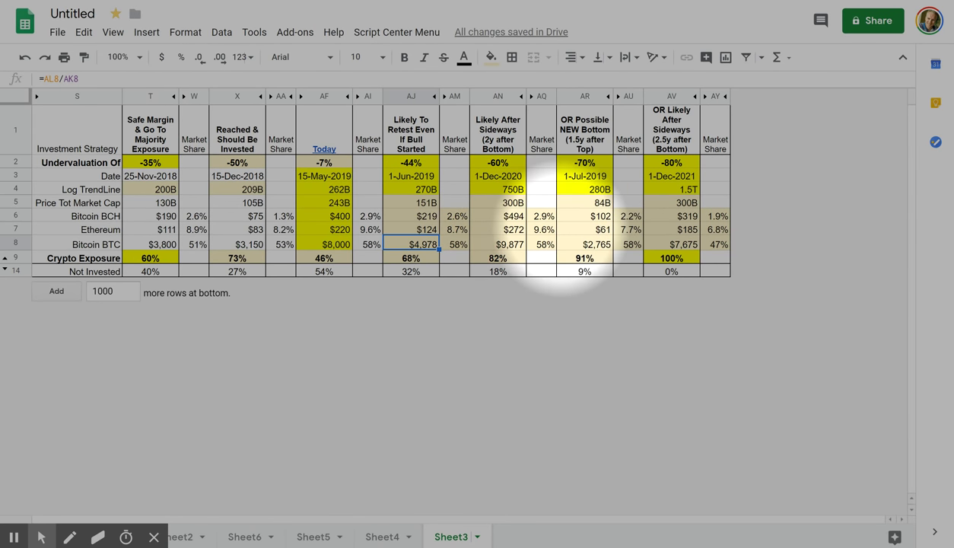
{"action": "left_click_drag", "start_coordinate": [410, 216], "coordinate": [411, 241]}
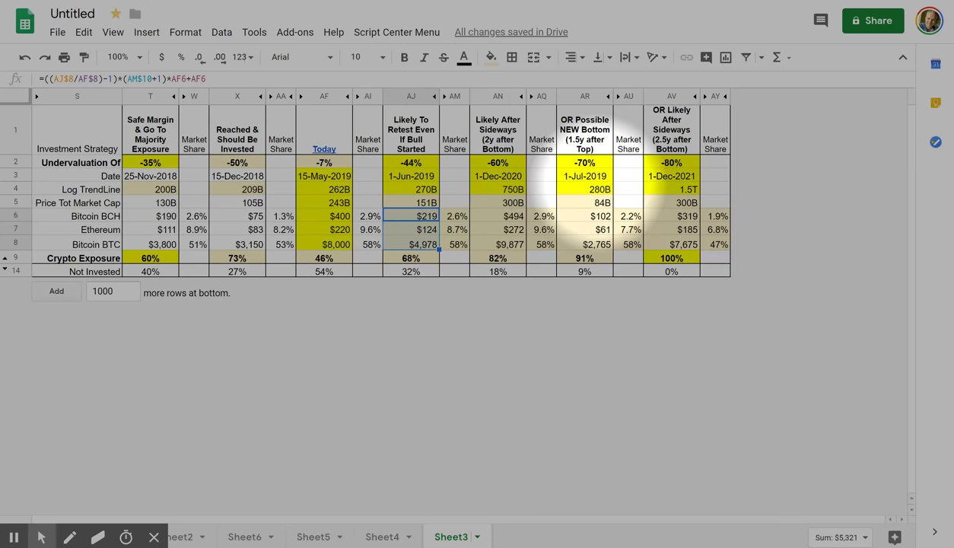
Step: Check the total market cap of the Possible NEW Bottom scenario and compare its undervaluation with the 2.5y after Bottom scenario
{"action": "left_click", "coordinate": [586, 202]}
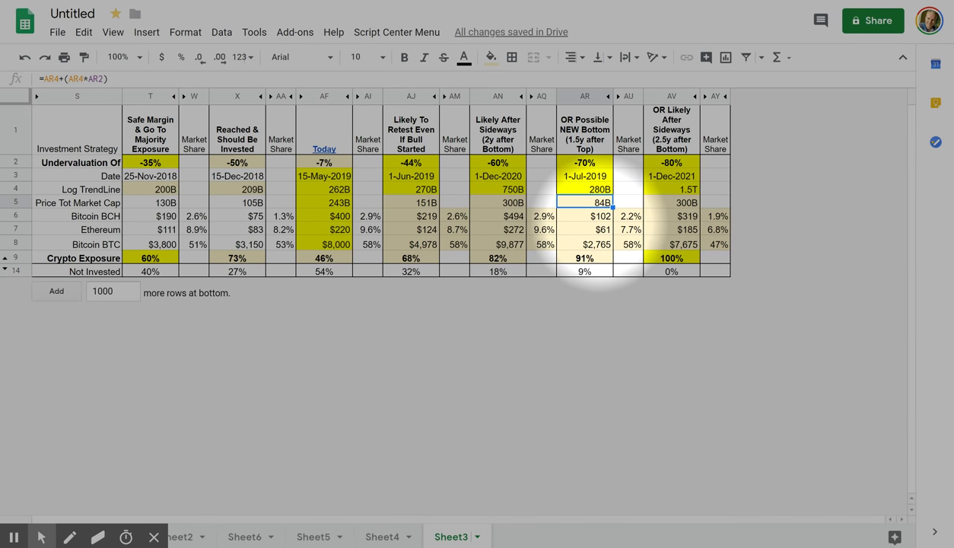
{"action": "left_click", "coordinate": [584, 162]}
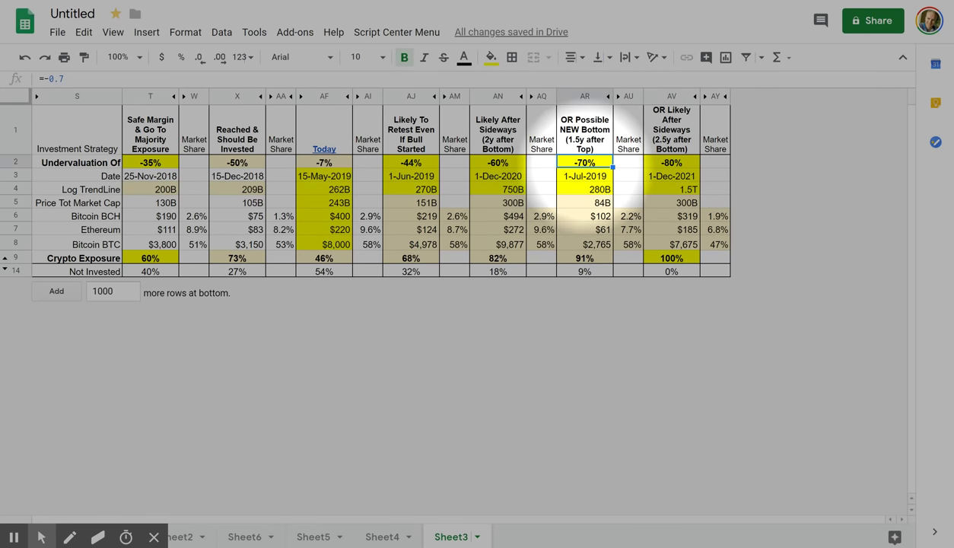
{"action": "left_click", "coordinate": [671, 162]}
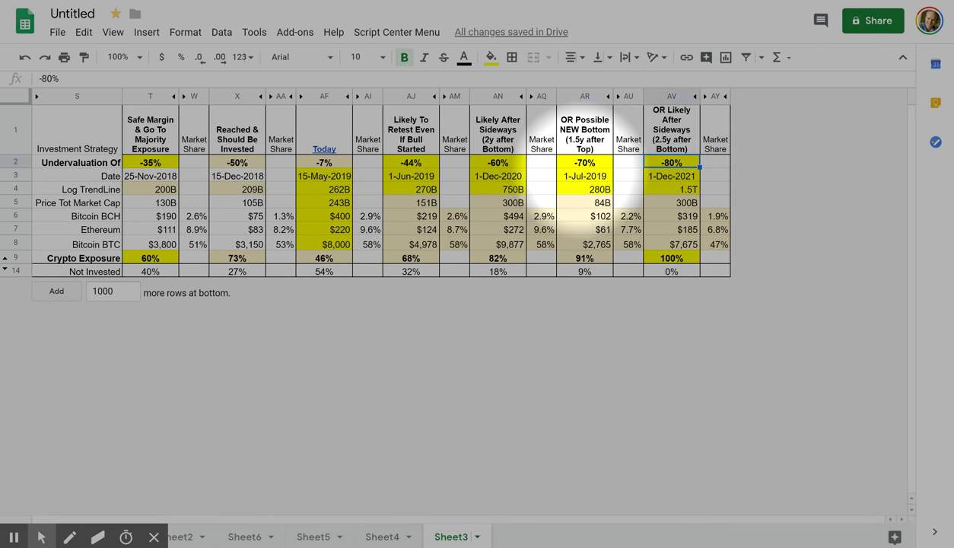
Step: Review the undervaluation, log trendline and total market cap forecasts in the Possible NEW Bottom (1.5y after Top) scenario
{"action": "left_click", "coordinate": [585, 162]}
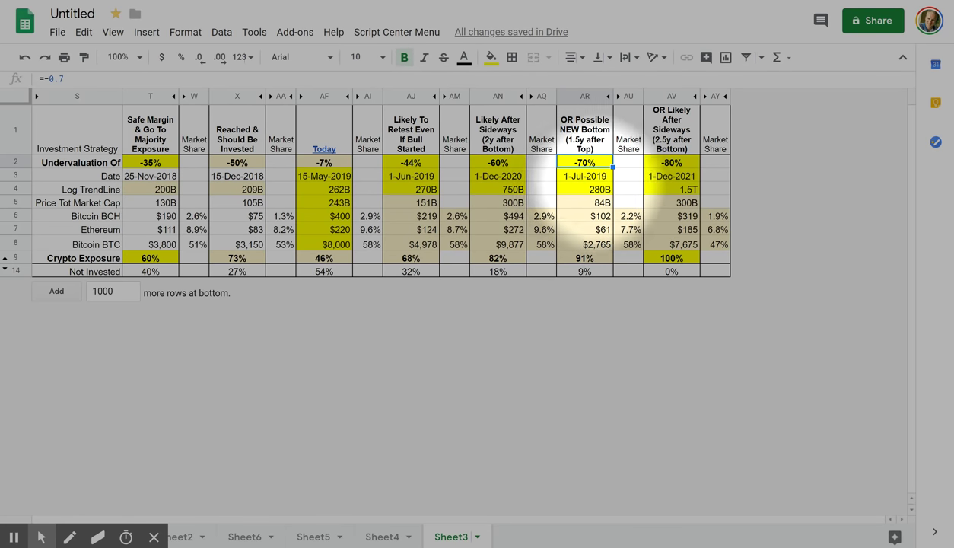
{"action": "left_click", "coordinate": [584, 189]}
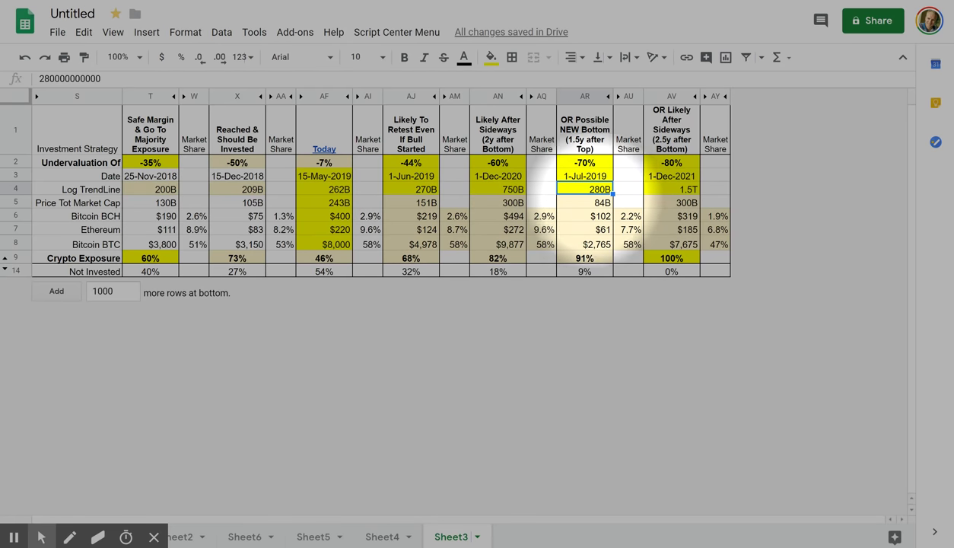
{"action": "left_click", "coordinate": [584, 203]}
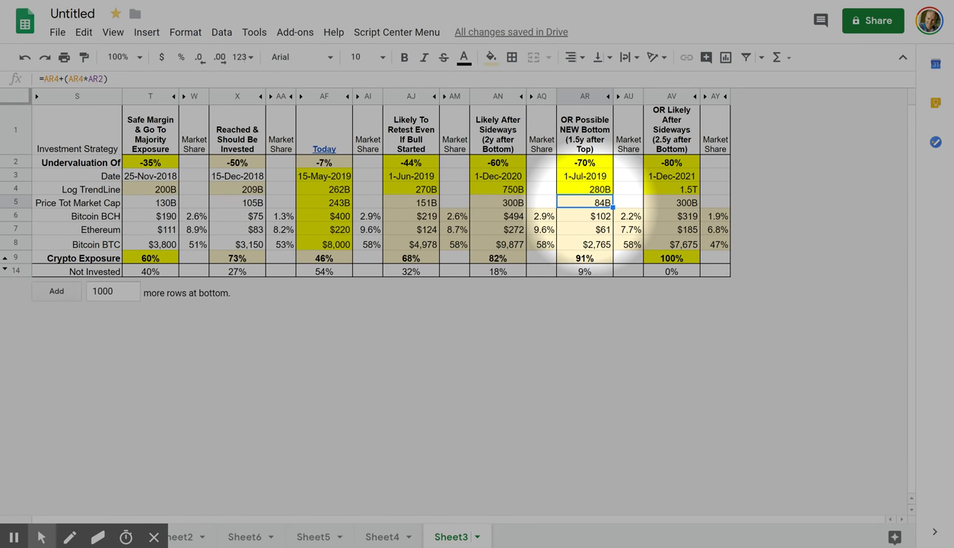
{"action": "left_click", "coordinate": [584, 162]}
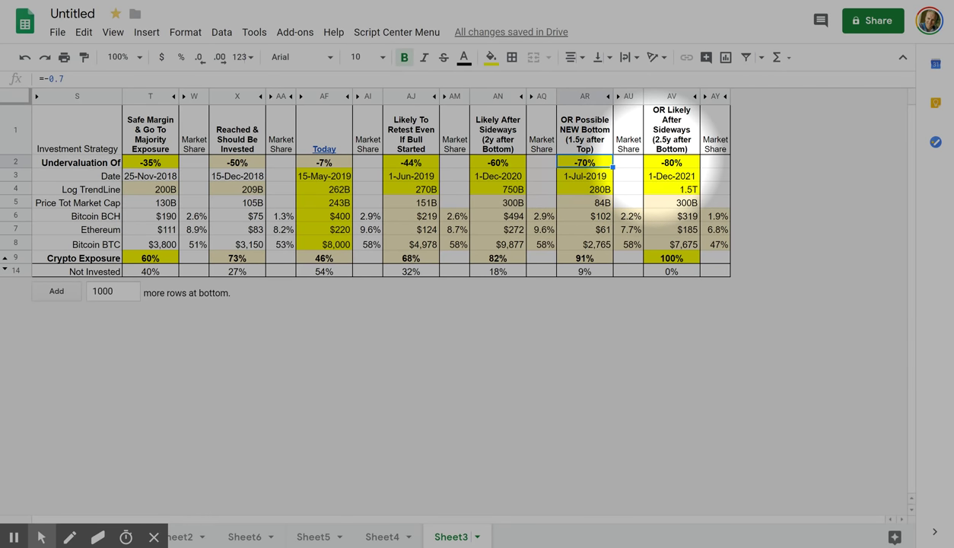
Step: Examine the undervaluation and the Ethereum, BCH and BTC prices in the Likely After Sideways (2.5y after Bottom) scenario
{"action": "left_click", "coordinate": [671, 162]}
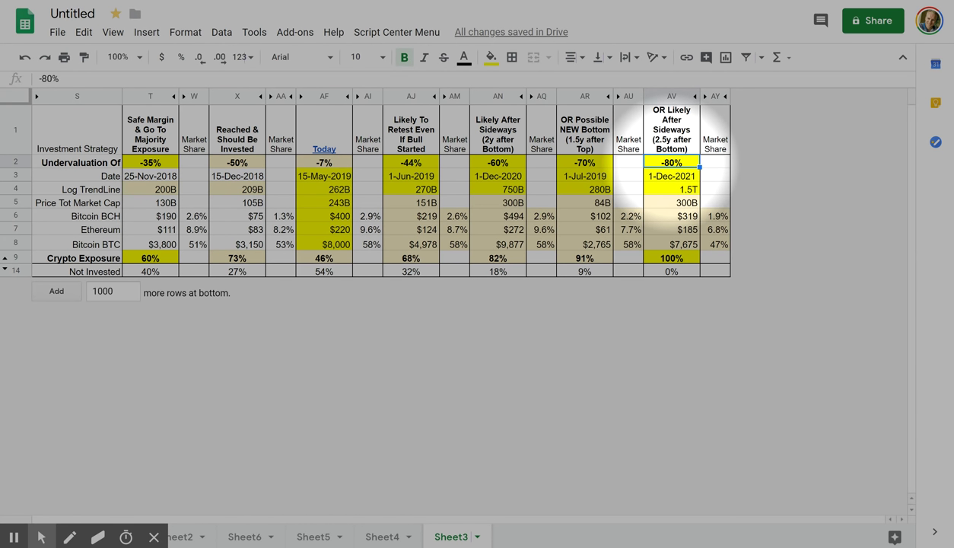
{"action": "key", "text": "alt+Tab"}
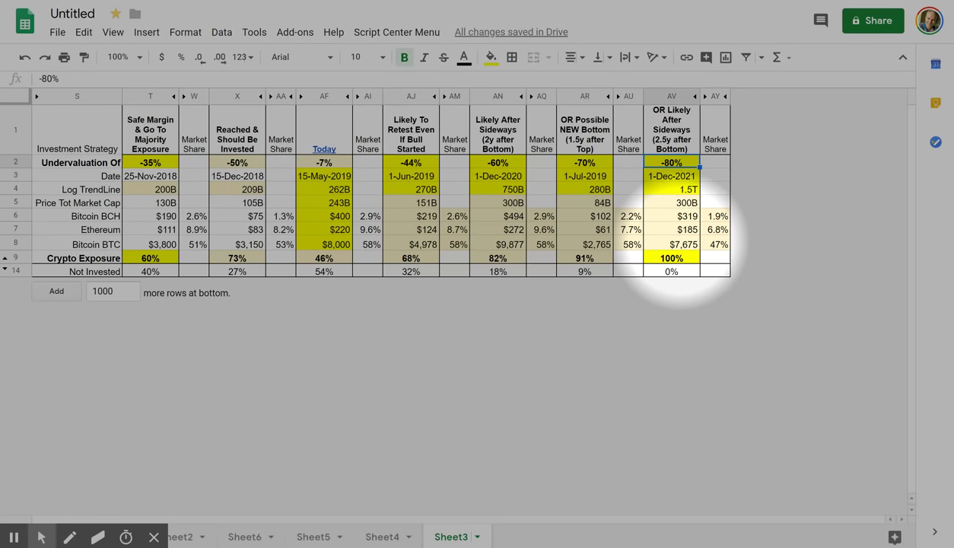
{"action": "left_click", "coordinate": [680, 229]}
{"action": "left_click", "coordinate": [680, 216]}
{"action": "left_click", "coordinate": [679, 243]}
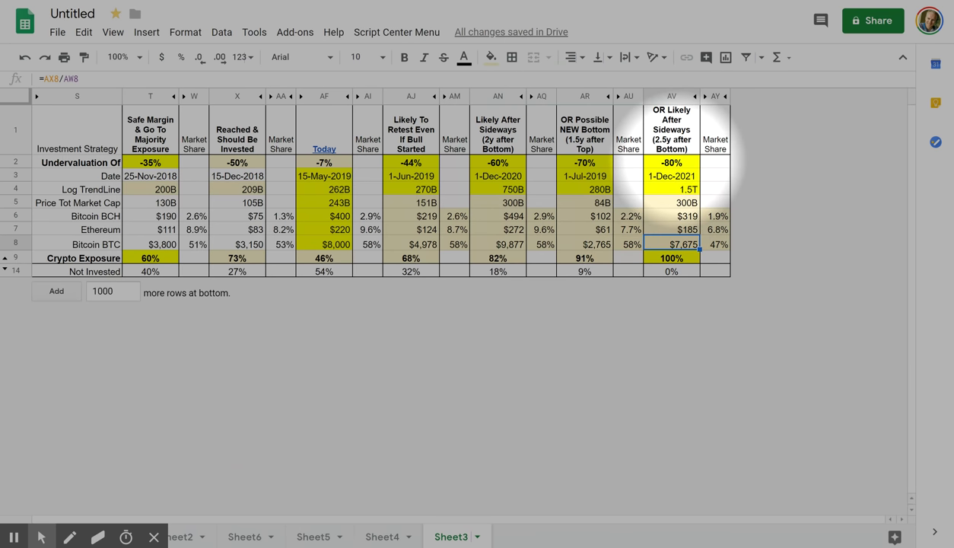
Step: Review the date, log trendline and total market cap of the 2.5y after Bottom scenario against its BTC and BCH prices
{"action": "left_click", "coordinate": [671, 162]}
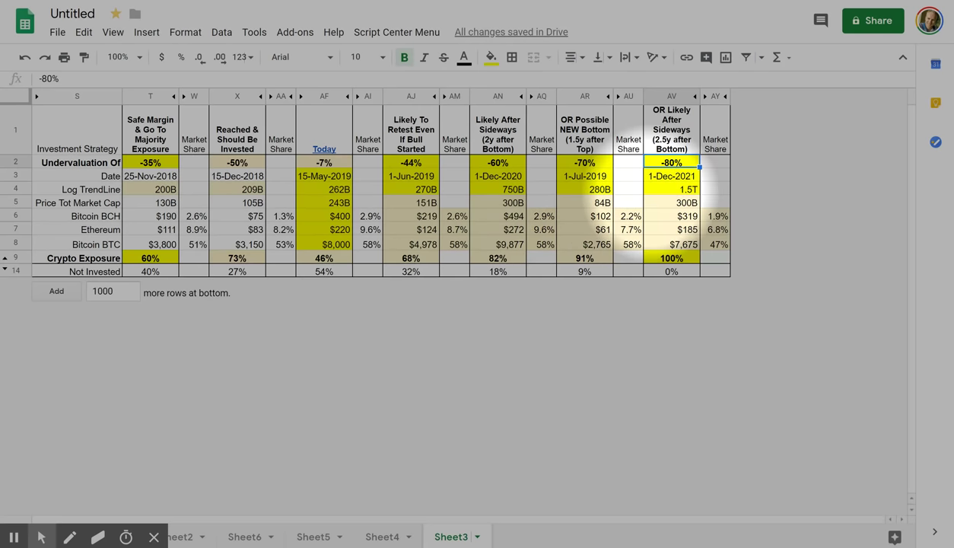
{"action": "left_click", "coordinate": [671, 175]}
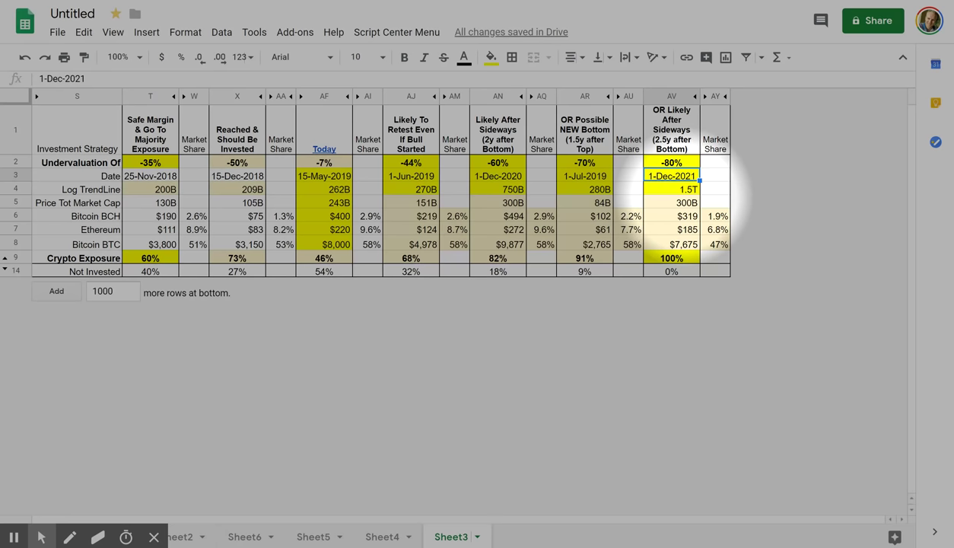
{"action": "left_click", "coordinate": [671, 189]}
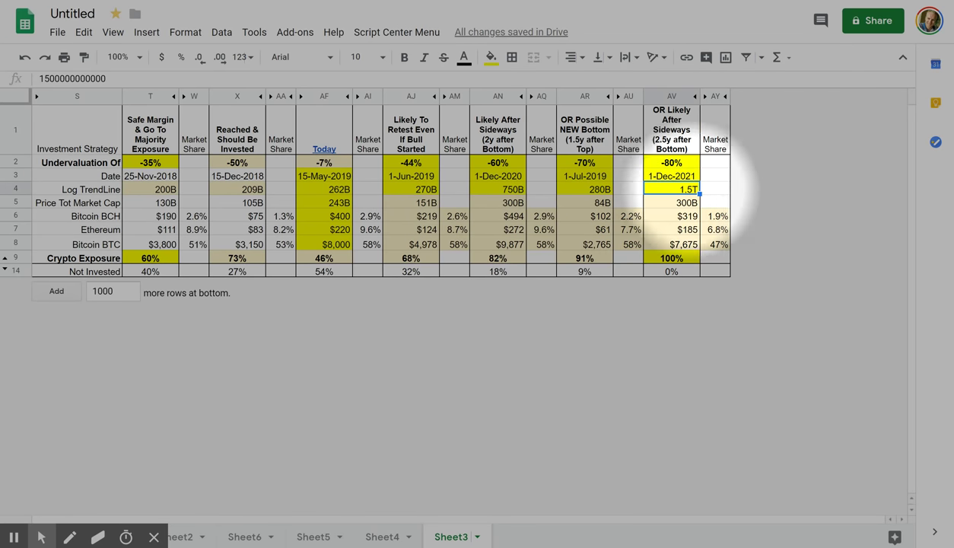
{"action": "key", "text": "Down"}
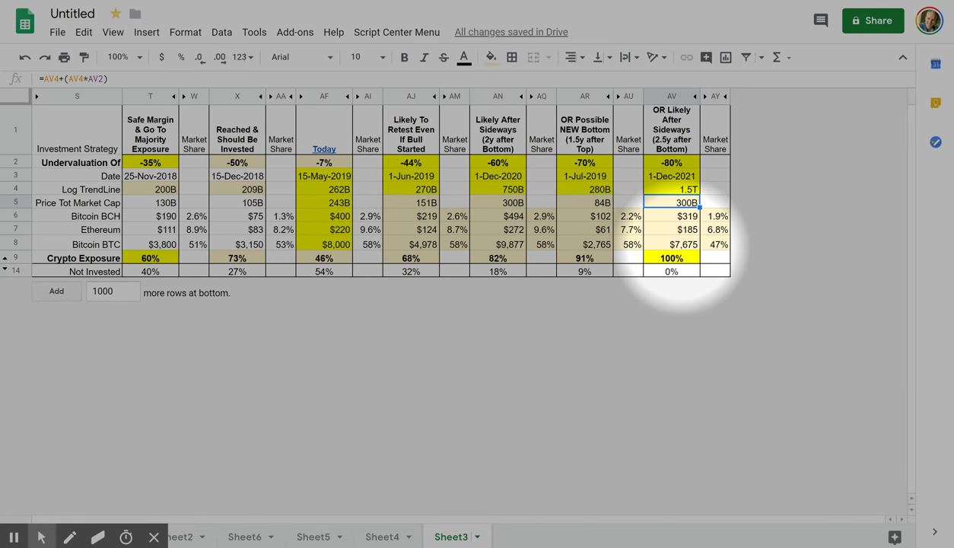
{"action": "left_click", "coordinate": [677, 244]}
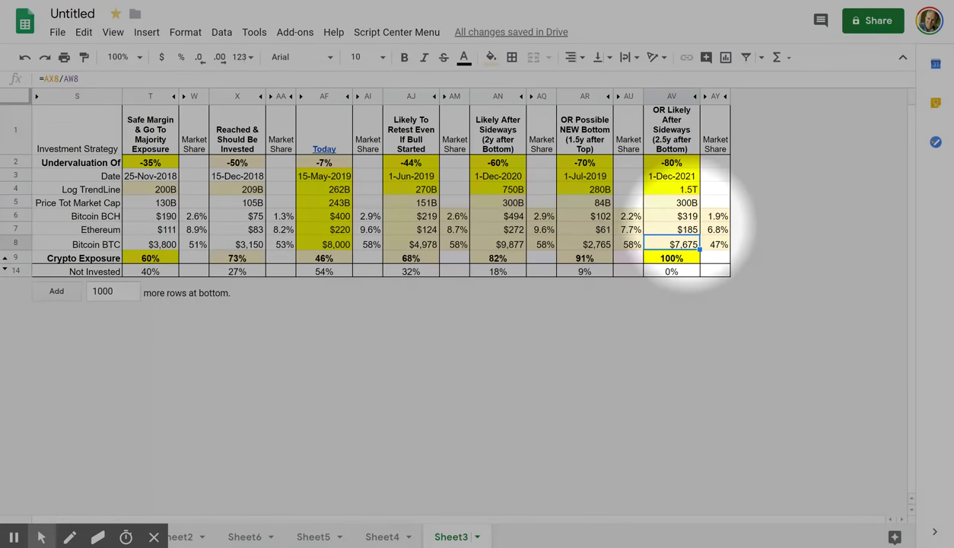
{"action": "left_click", "coordinate": [679, 216]}
{"action": "left_click", "coordinate": [684, 244]}
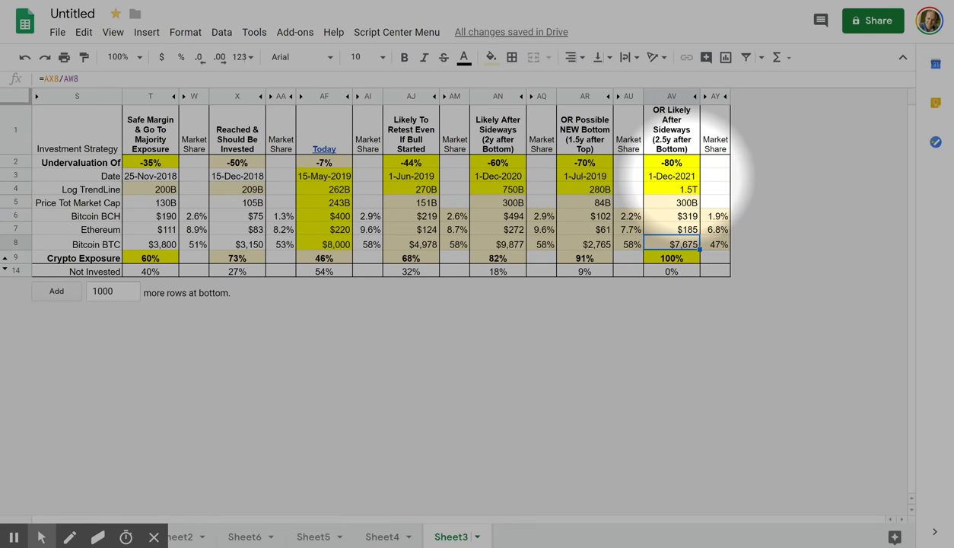
Step: Try an undervaluation of -85% in the 2.5y after Bottom scenario and check the Bitcoin BTC price forecast
{"action": "left_click", "coordinate": [673, 162]}
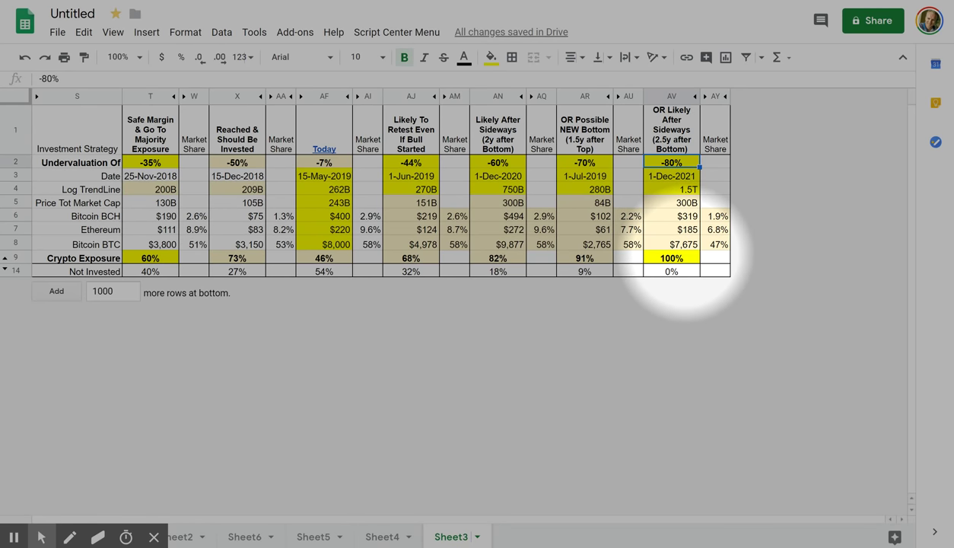
{"action": "double_click", "coordinate": [673, 161]}
{"action": "key", "text": "BackSpace"}
{"action": "key", "text": "BackSpace"}
{"action": "type", "text": "85"}
{"action": "key", "text": "Return"}
{"action": "left_click", "coordinate": [677, 242]}
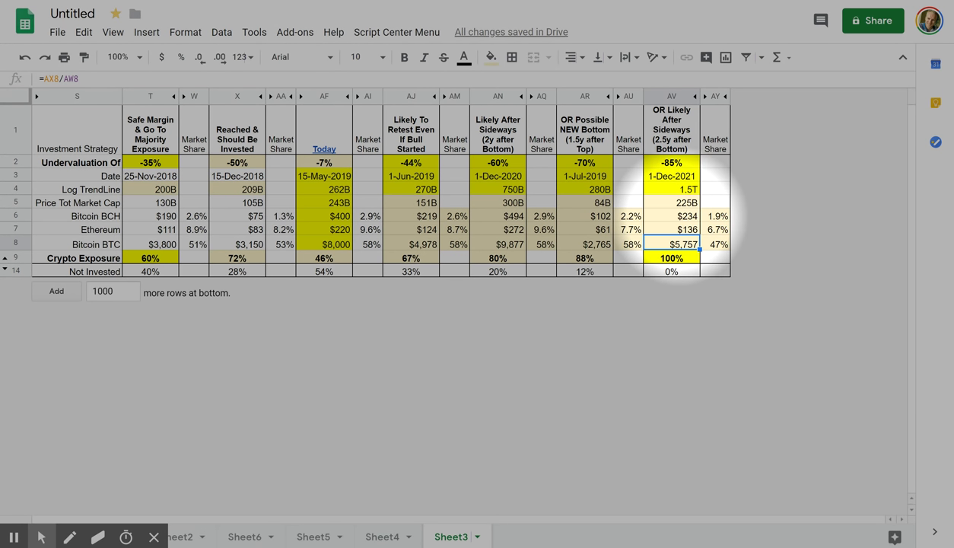
Step: Set the undervaluation of the Likely After Sideways (2.5y after Bottom) scenario to -80%
{"action": "left_click", "coordinate": [673, 162]}
{"action": "type", "text": "-80"}
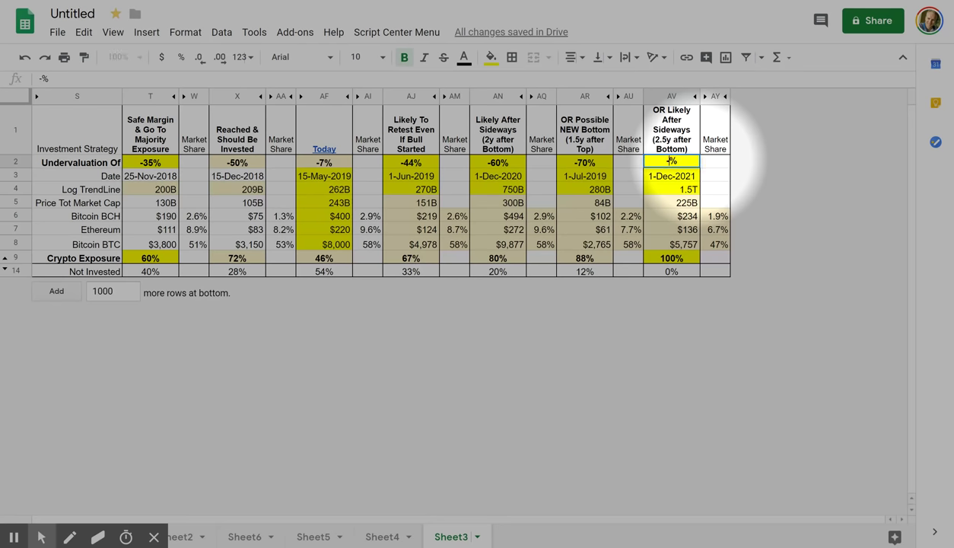
{"action": "key", "text": "Return"}
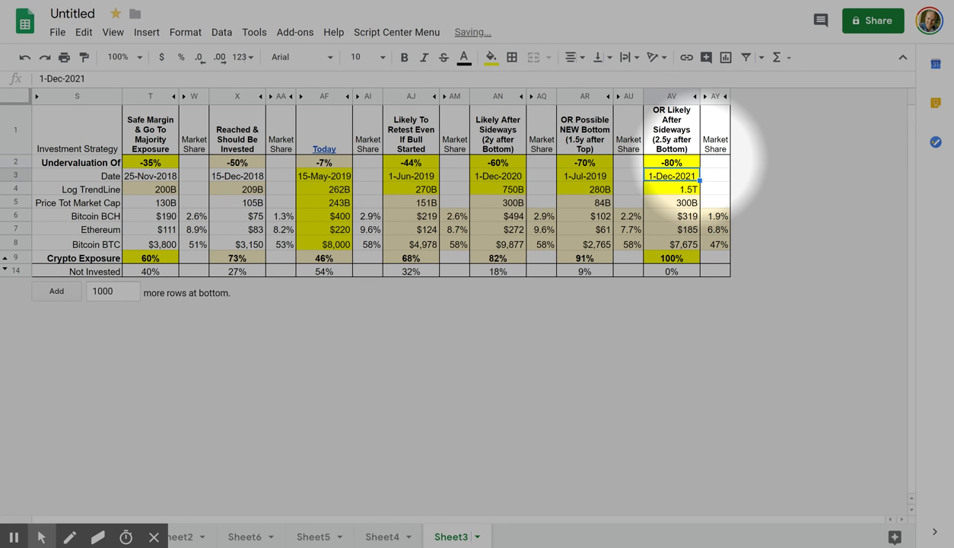
{"action": "key", "text": "Up"}
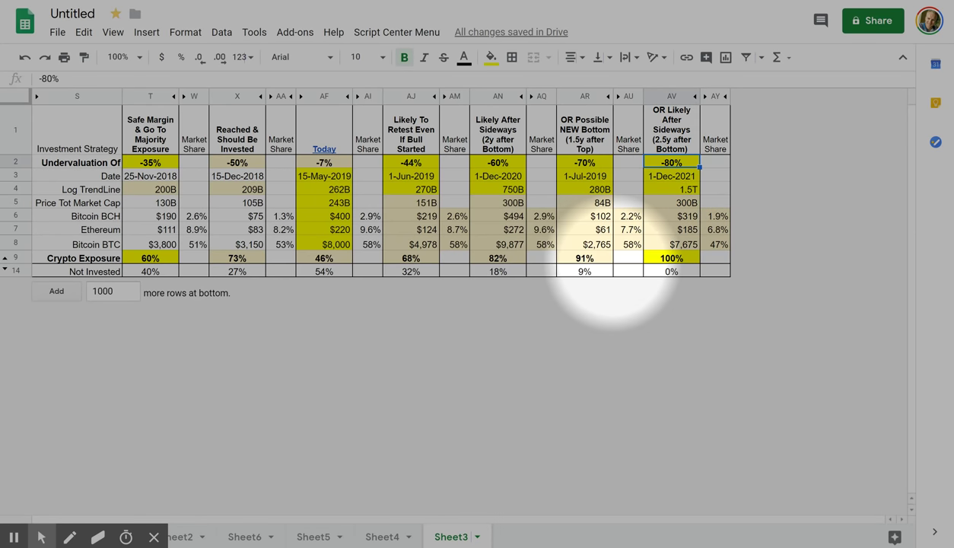
Step: Go through the Bitcoin BCH, Ethereum and Bitcoin BTC price forecasts in the Likely After Sideways (2.5y after Bottom) scenario
{"action": "left_click_drag", "start_coordinate": [673, 216], "coordinate": [672, 244]}
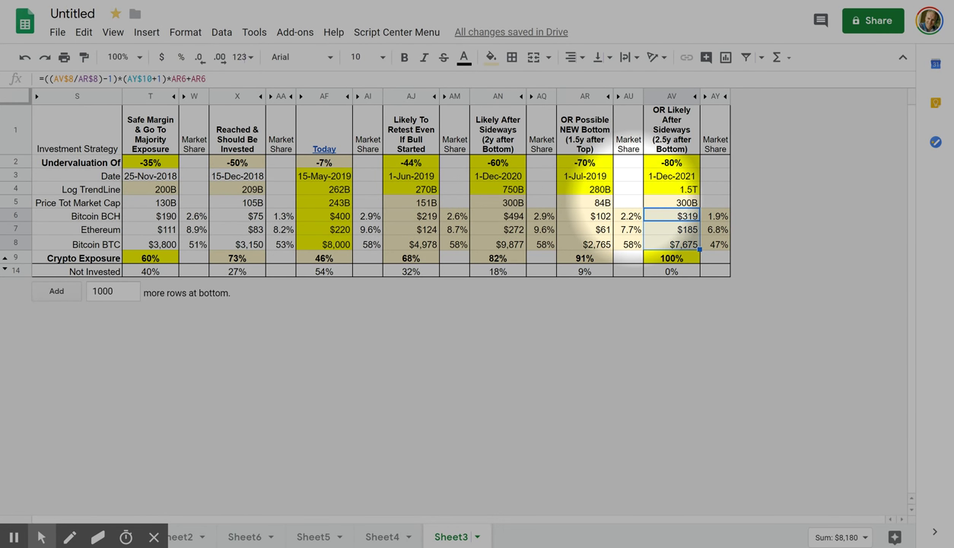
{"action": "key", "text": "Return"}
{"action": "key", "text": "Return"}
{"action": "key", "text": "Up"}
{"action": "key", "text": "Up"}
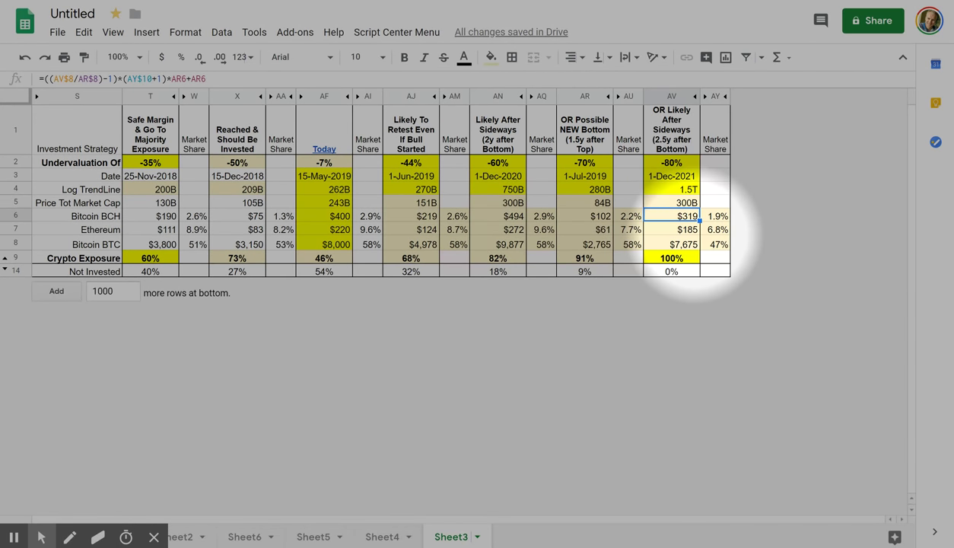
{"action": "left_click", "coordinate": [689, 229]}
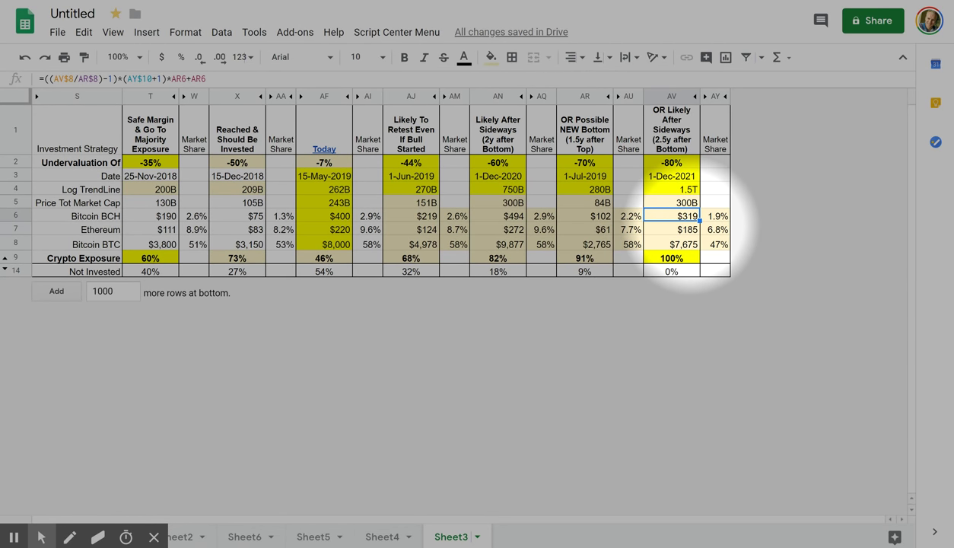
{"action": "left_click", "coordinate": [685, 243]}
{"action": "left_click", "coordinate": [685, 216]}
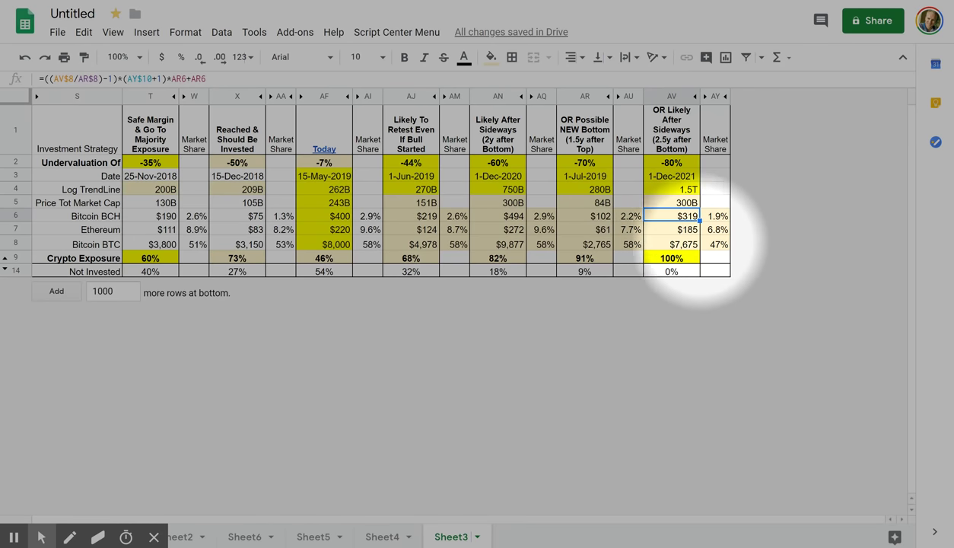
Step: Compare the coin price forecasts of the 2.5y after Bottom scenario with the Possible NEW Bottom scenario's Bitcoin BCH price and total market cap
{"action": "left_click", "coordinate": [690, 246]}
{"action": "left_click", "coordinate": [679, 229]}
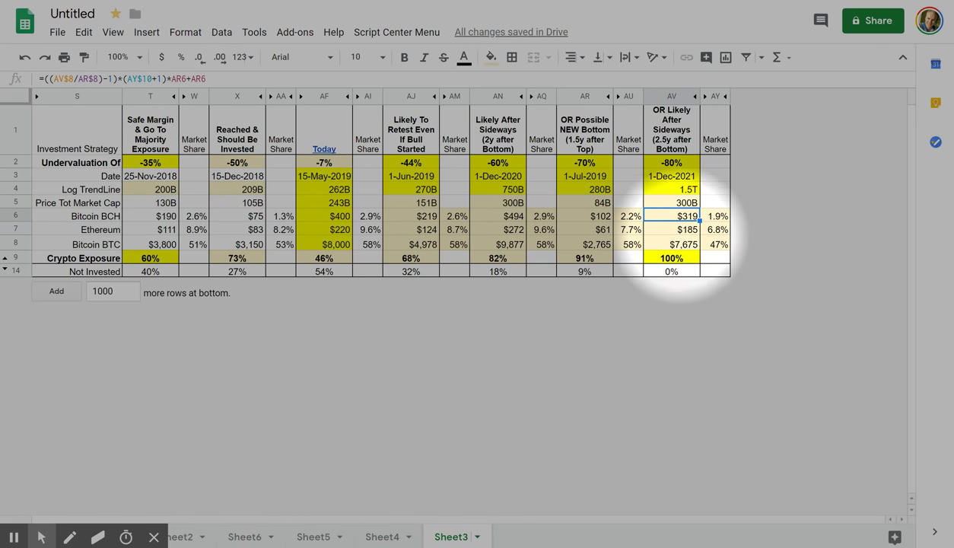
{"action": "left_click", "coordinate": [679, 216]}
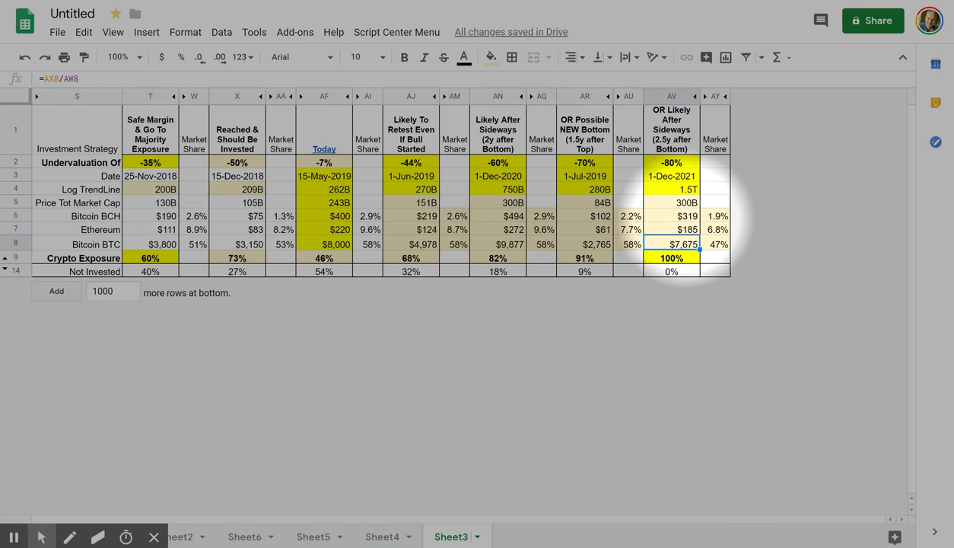
{"action": "left_click", "coordinate": [597, 216]}
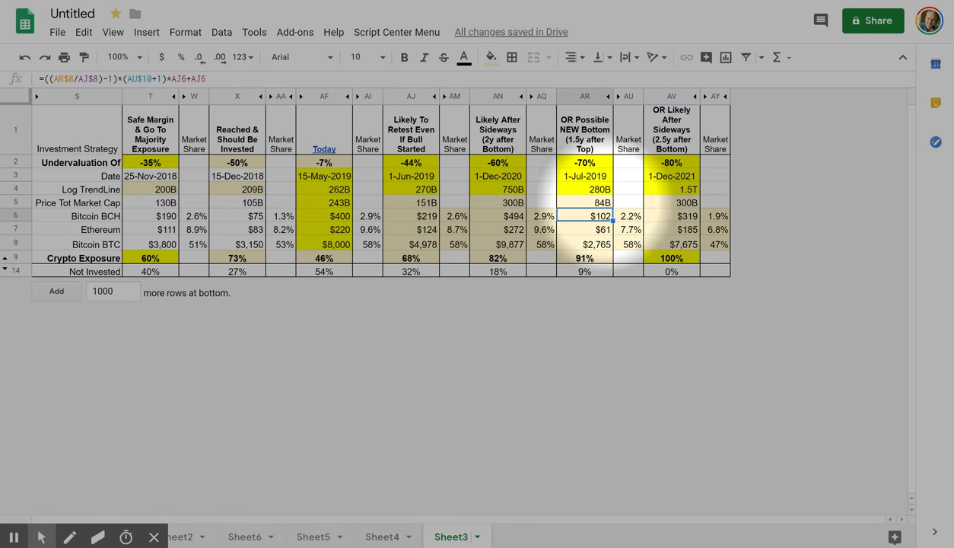
{"action": "left_click", "coordinate": [589, 202]}
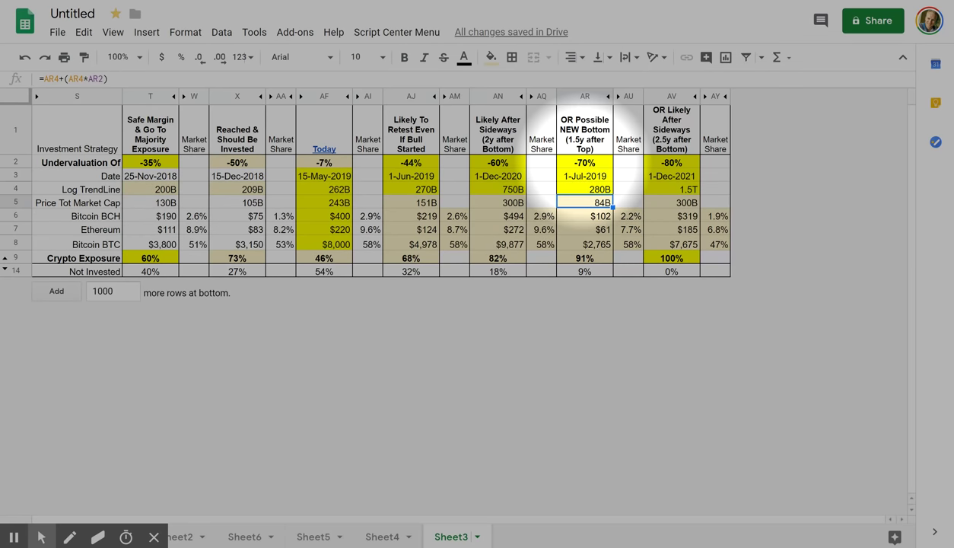
Step: Try an undervaluation of -75% in the Possible NEW Bottom (1.5y after Top) scenario
{"action": "left_click", "coordinate": [584, 162]}
{"action": "type", "text": "-75"}
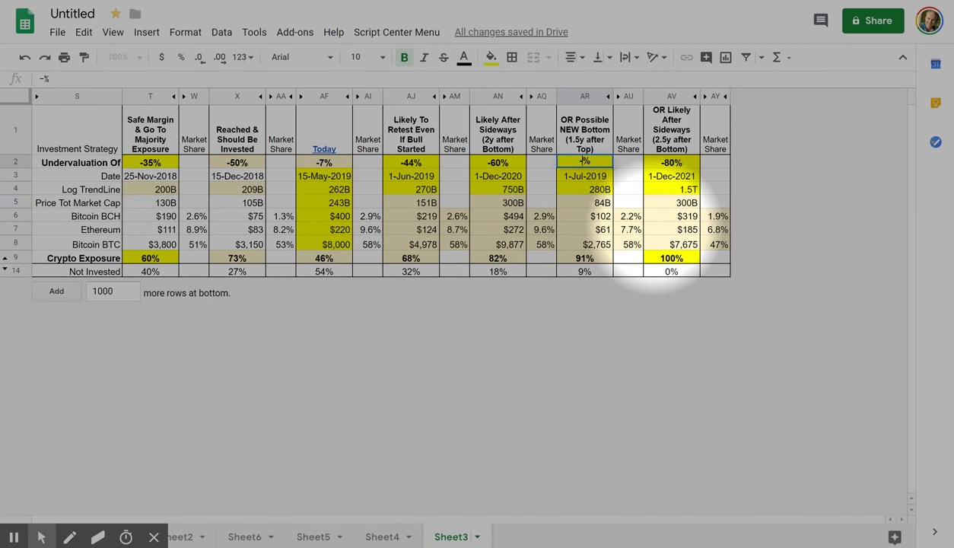
{"action": "key", "text": "Return"}
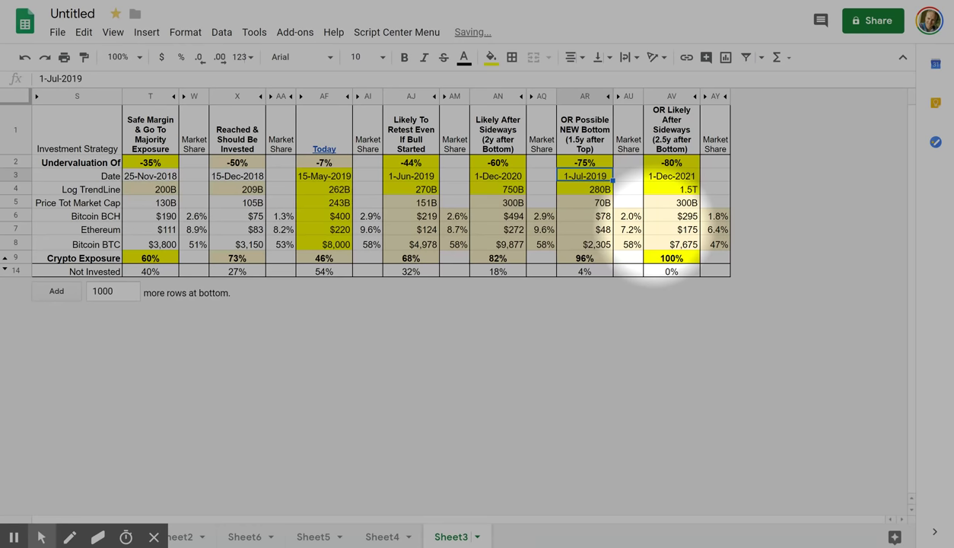
{"action": "left_click", "coordinate": [670, 162]}
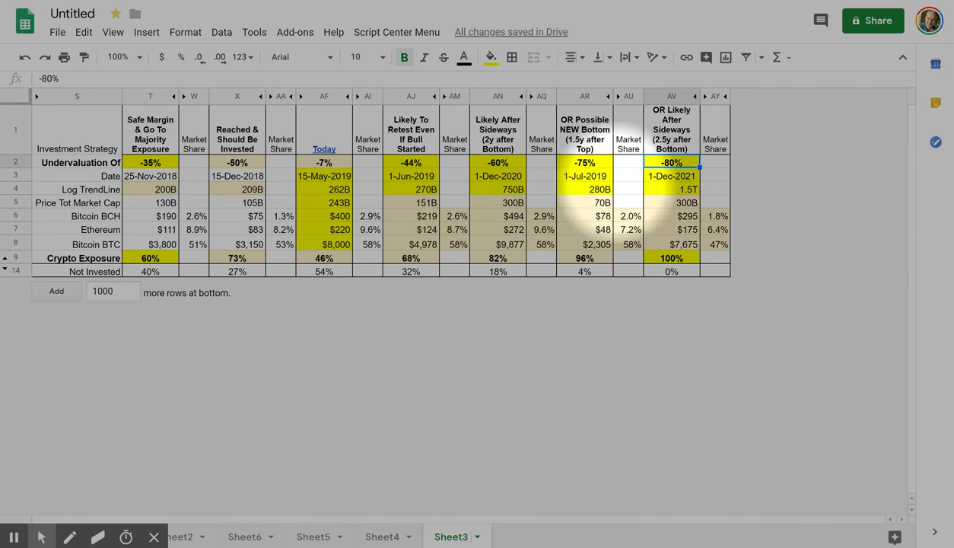
{"action": "type", "text": "-"}
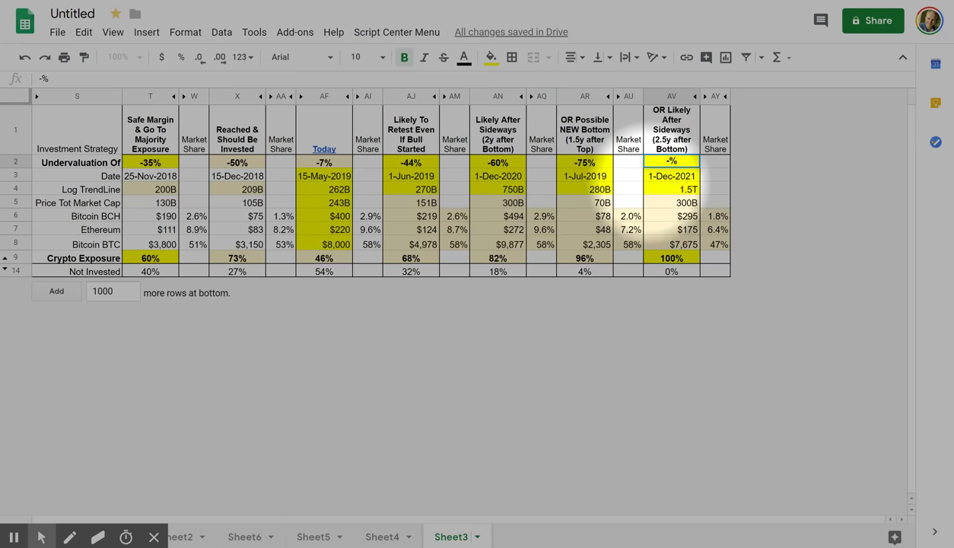
{"action": "key", "text": "Escape"}
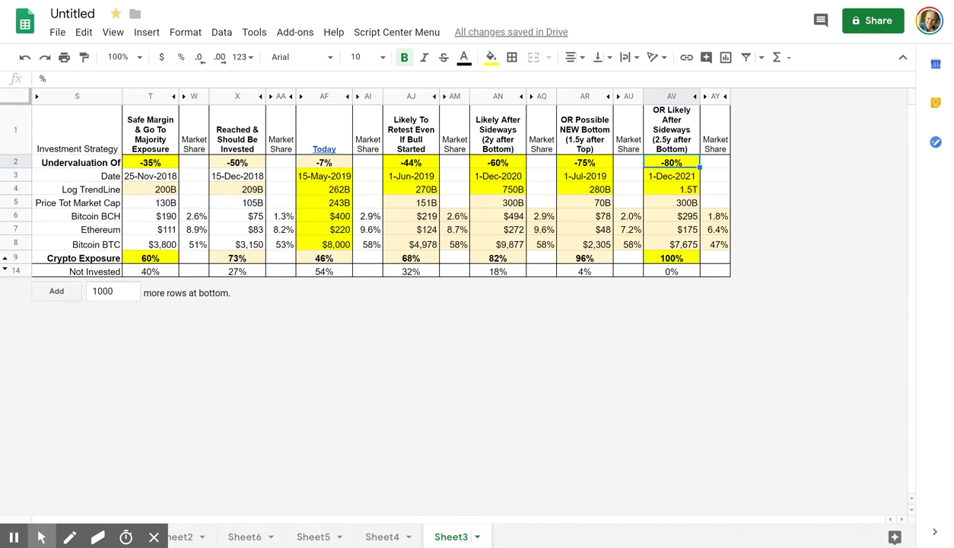
Step: Set the undervaluation of the Possible NEW Bottom (1.5y after Top) scenario to -70%
{"action": "left_click", "coordinate": [584, 162]}
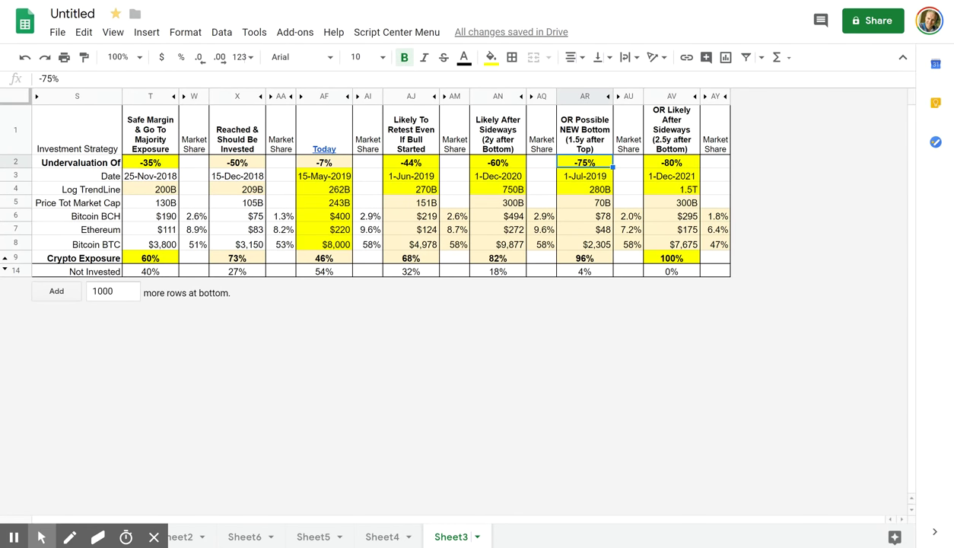
{"action": "type", "text": "-70"}
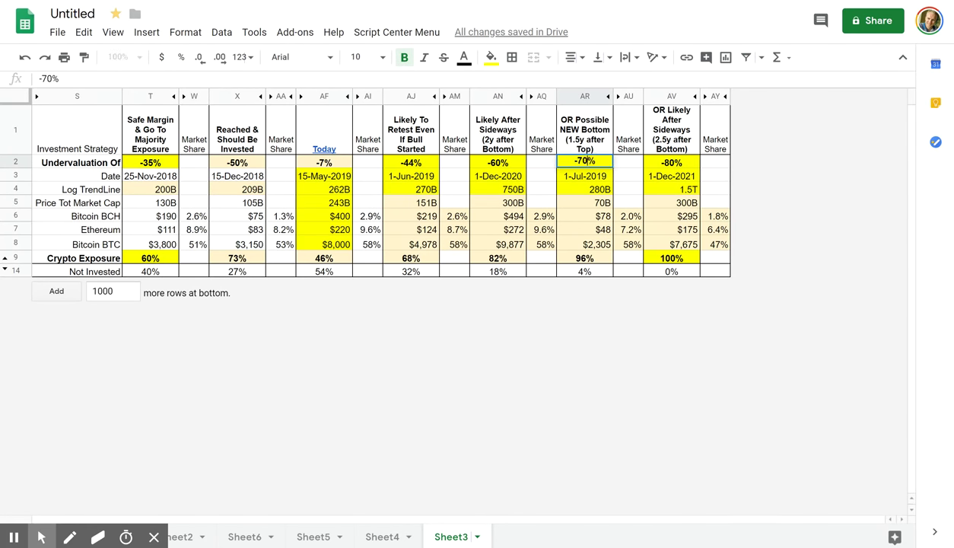
{"action": "key", "text": "Return"}
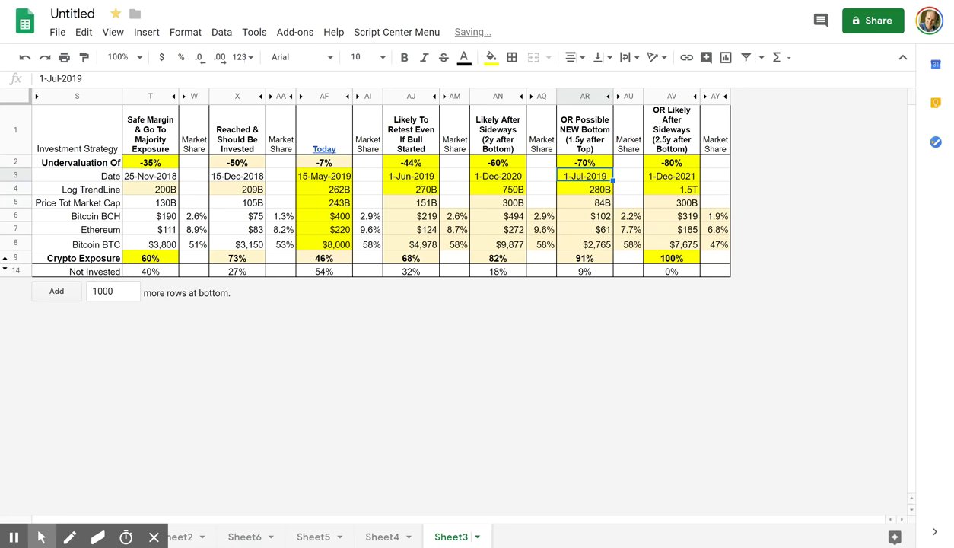
Step: Check the Possible NEW Bottom scenario's total market cap against the Reached & Should Be Invested column's market cap and Bitcoin BTC price
{"action": "left_click", "coordinate": [584, 202]}
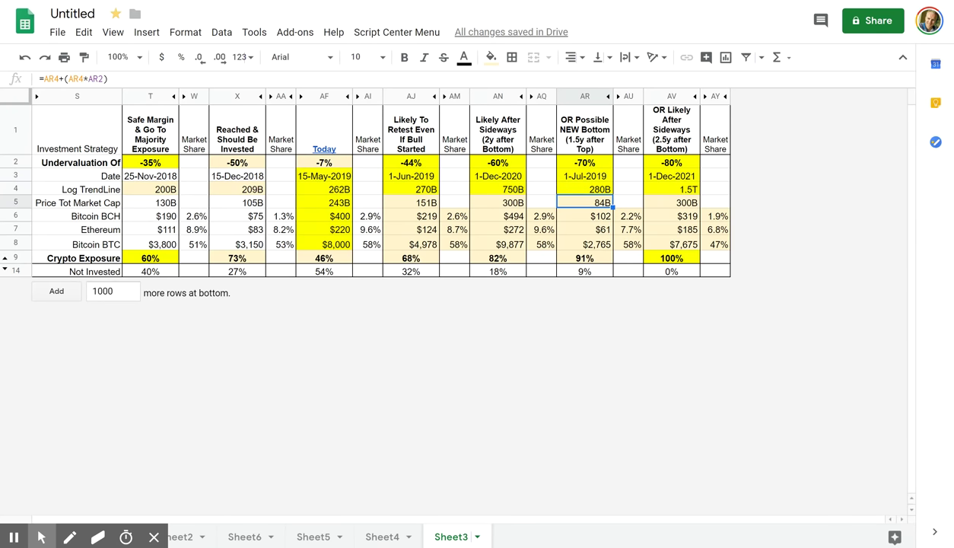
{"action": "left_click", "coordinate": [243, 206]}
{"action": "left_click", "coordinate": [240, 243]}
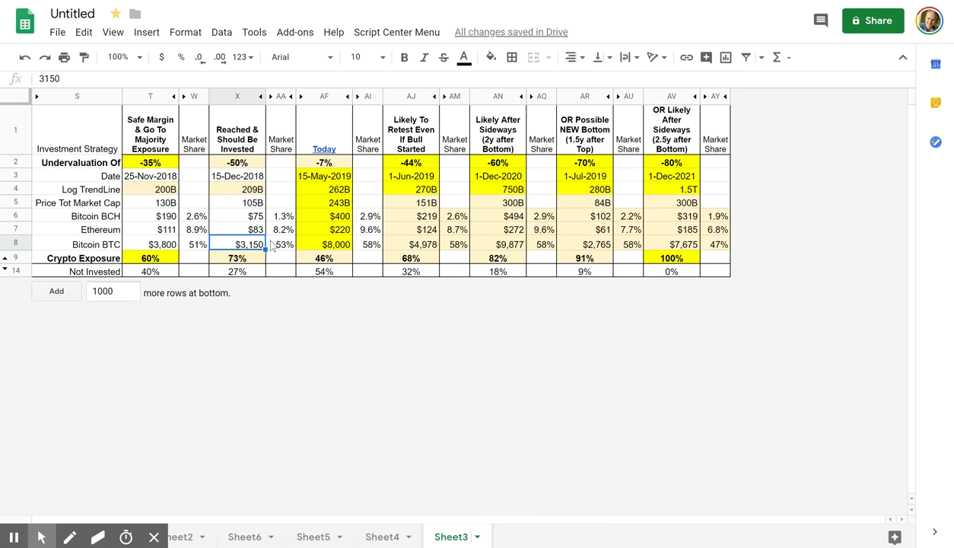
{"action": "double_click", "coordinate": [272, 245]}
{"action": "key", "text": "Escape"}
{"action": "key", "text": "Left"}
Step: Review the Possible NEW Bottom undervaluation and compare its market cap and Bitcoin BTC price with the 15-Dec-2018 values
{"action": "left_click", "coordinate": [584, 162]}
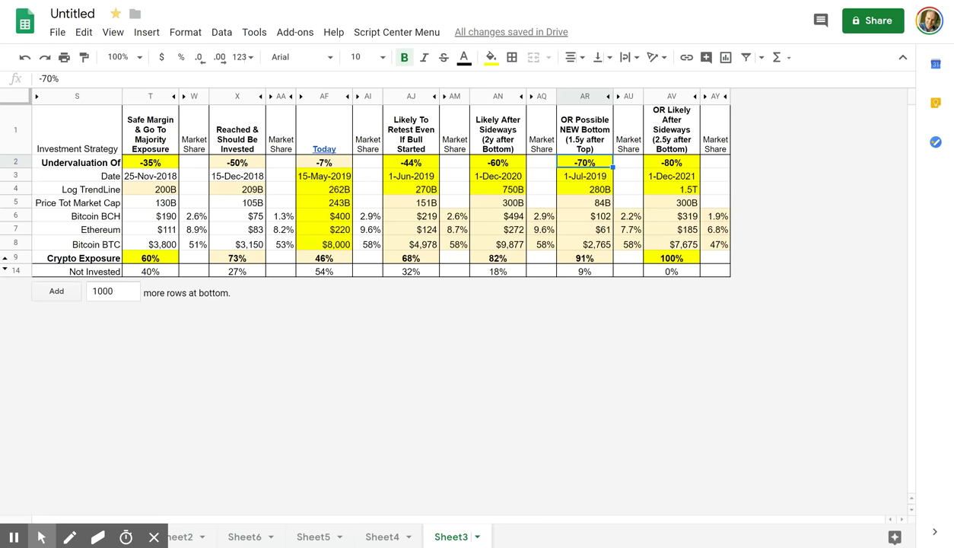
{"action": "left_click", "coordinate": [585, 203]}
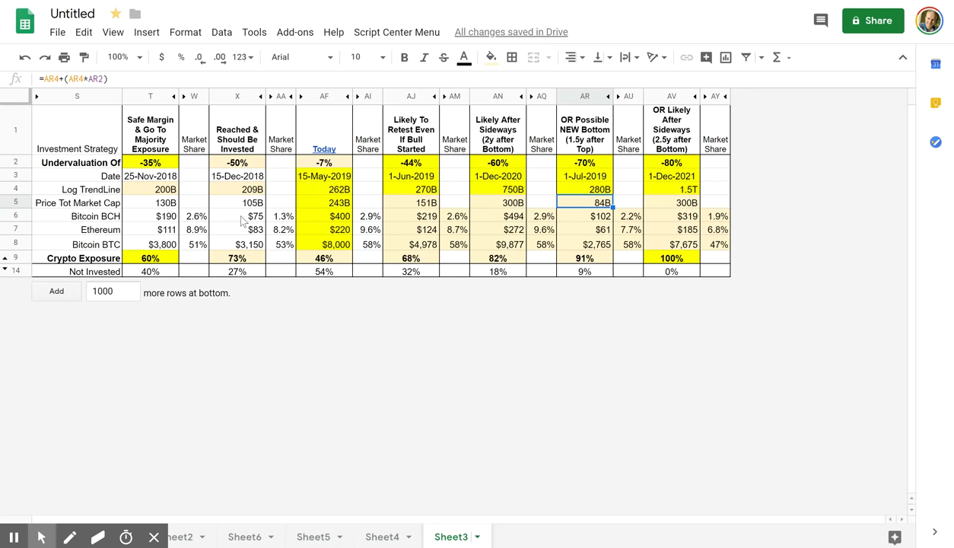
{"action": "left_click", "coordinate": [240, 200]}
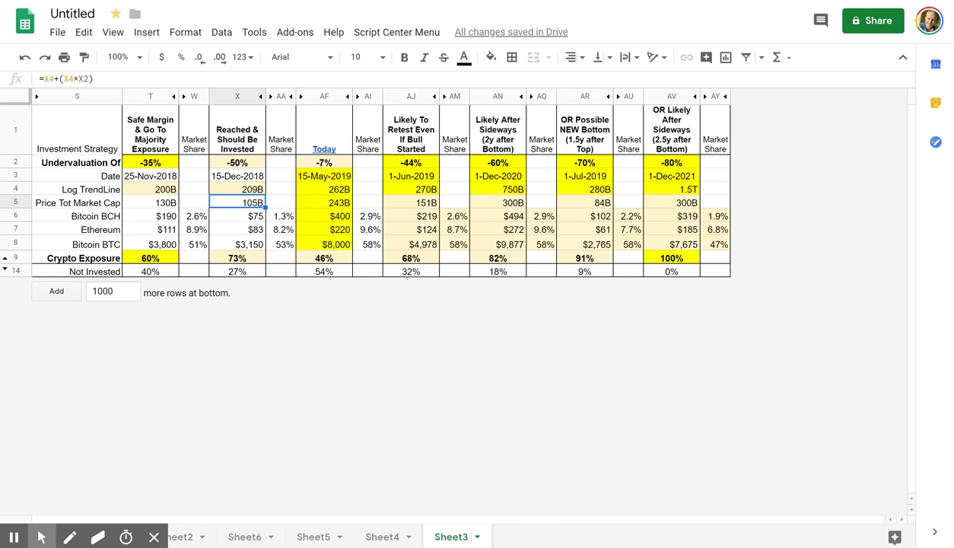
{"action": "left_click", "coordinate": [238, 244]}
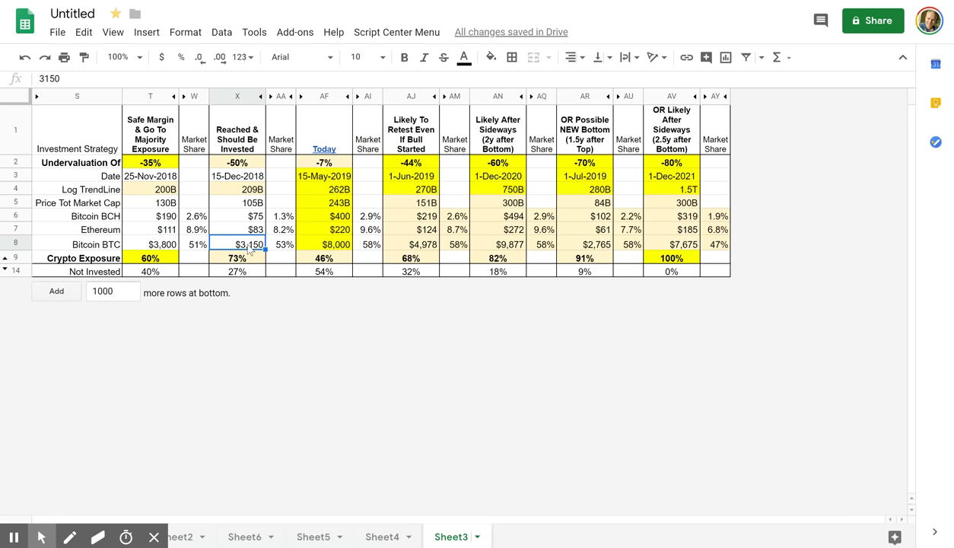
{"action": "left_click", "coordinate": [584, 244]}
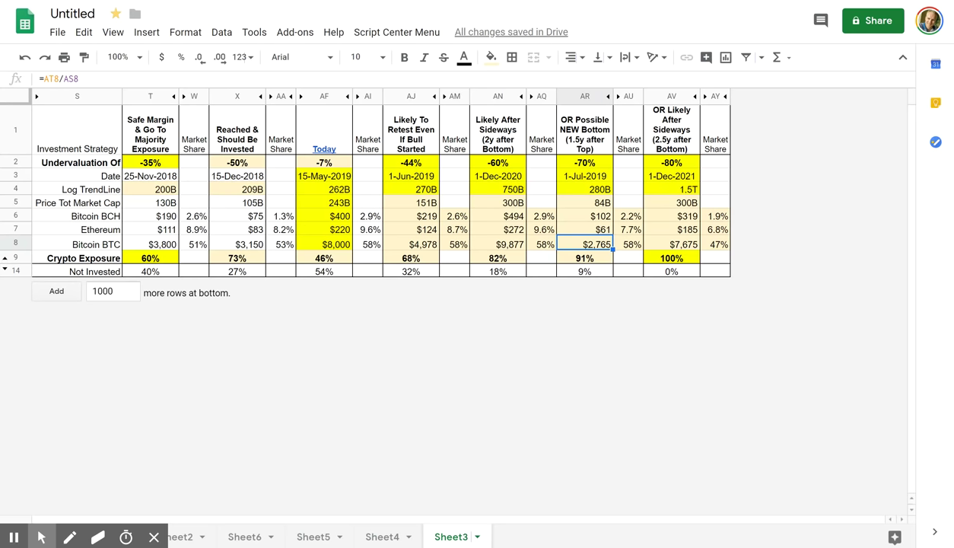
Step: Go through the Bitcoin BCH, Ethereum, total market cap and Bitcoin BTC forecasts in the Possible NEW Bottom scenario
{"action": "left_click", "coordinate": [584, 216]}
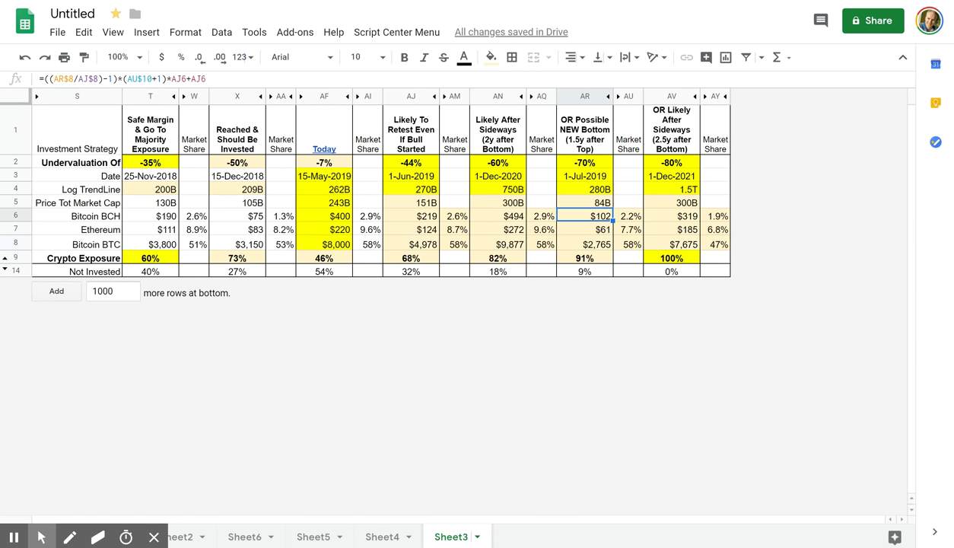
{"action": "left_click", "coordinate": [584, 229]}
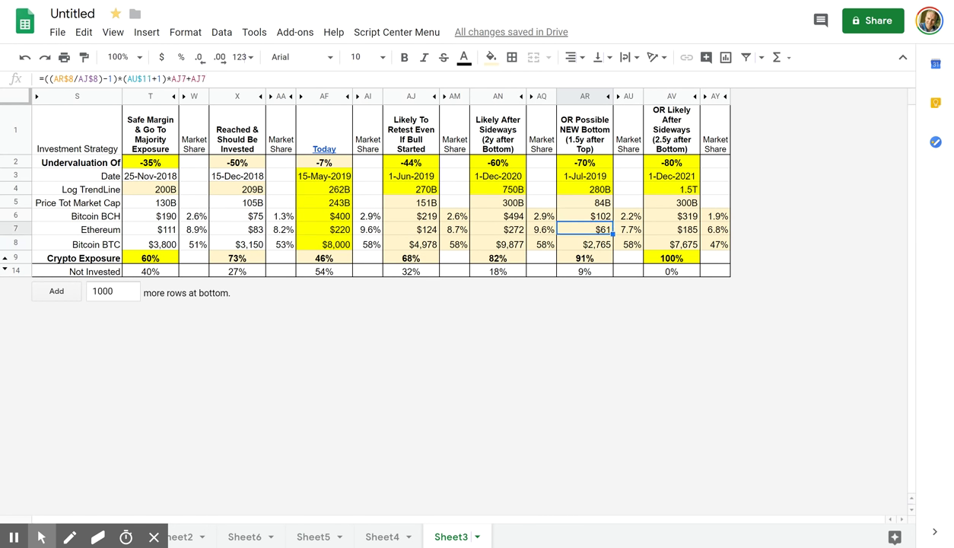
{"action": "left_click", "coordinate": [584, 202]}
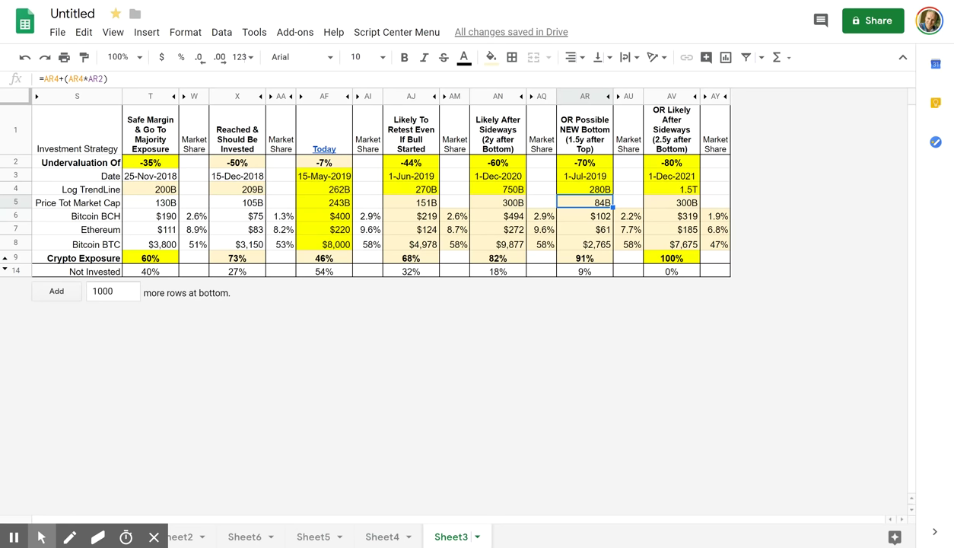
{"action": "left_click", "coordinate": [584, 229]}
{"action": "left_click", "coordinate": [584, 216]}
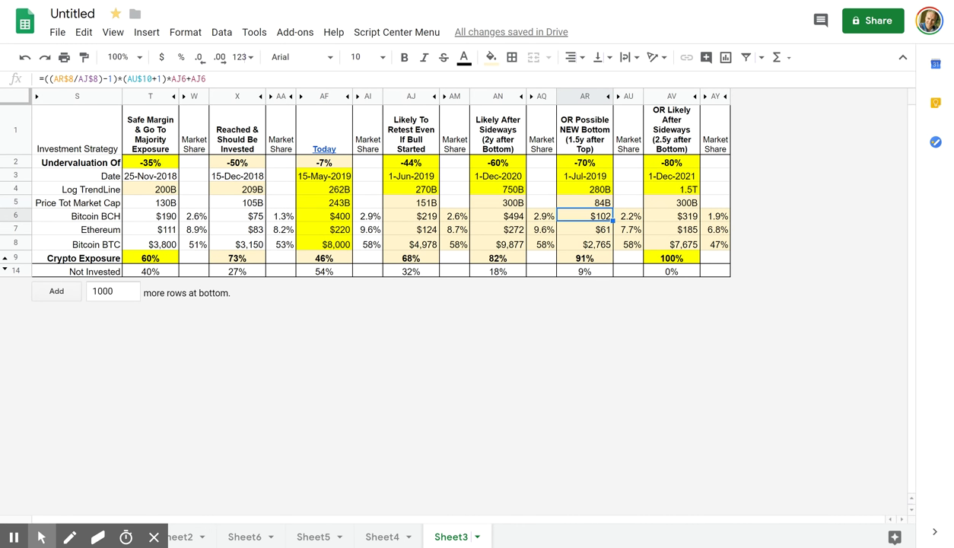
{"action": "left_click", "coordinate": [597, 202]}
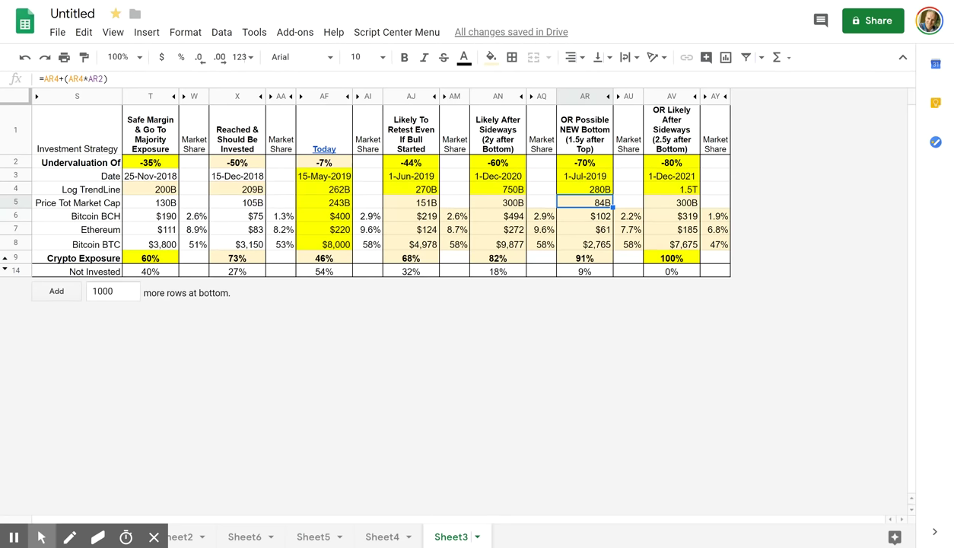
{"action": "left_click", "coordinate": [584, 243]}
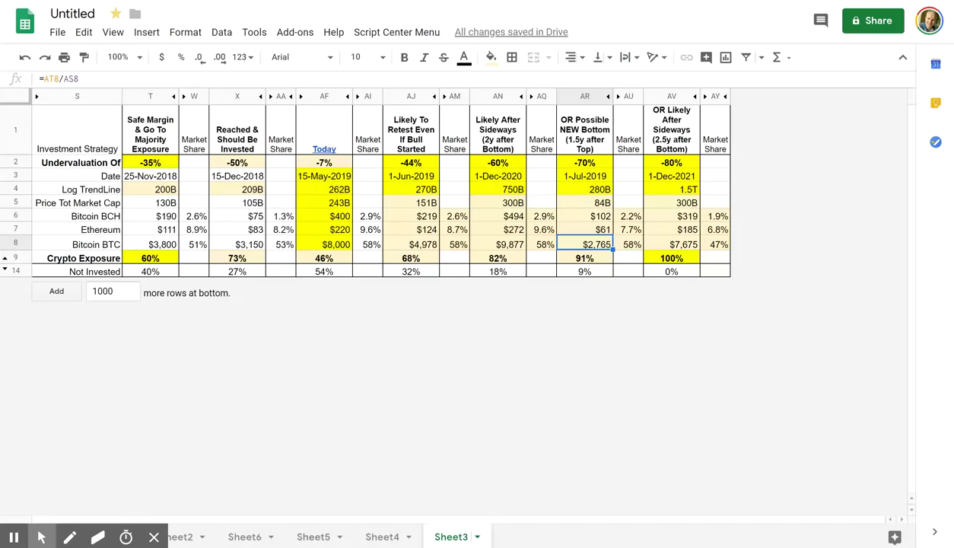
Step: Compare the 15-Dec-2018 Bitcoin BTC price with the Possible NEW Bottom forecast, and recheck that scenario's undervaluation and coin prices
{"action": "left_click", "coordinate": [243, 244]}
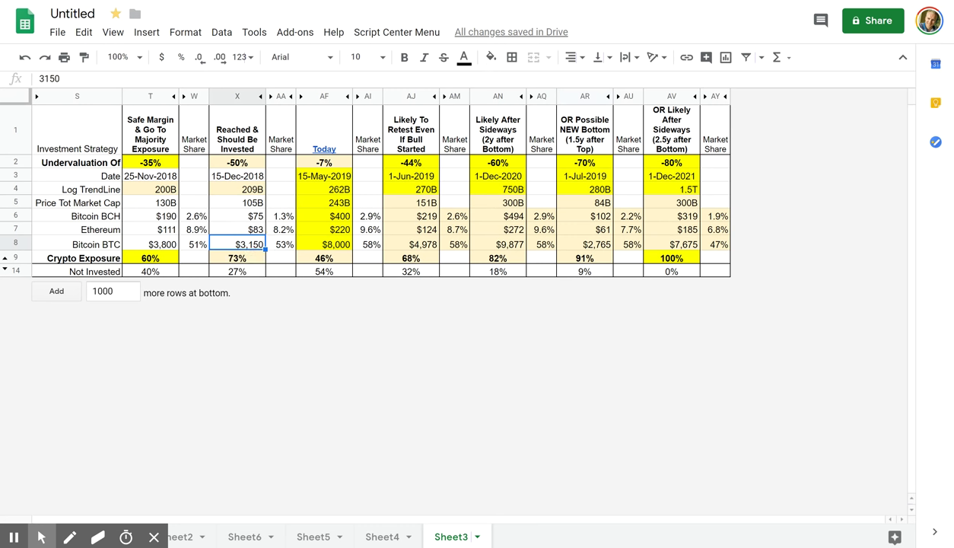
{"action": "left_click", "coordinate": [584, 244]}
{"action": "left_click", "coordinate": [584, 162]}
{"action": "left_click", "coordinate": [600, 216]}
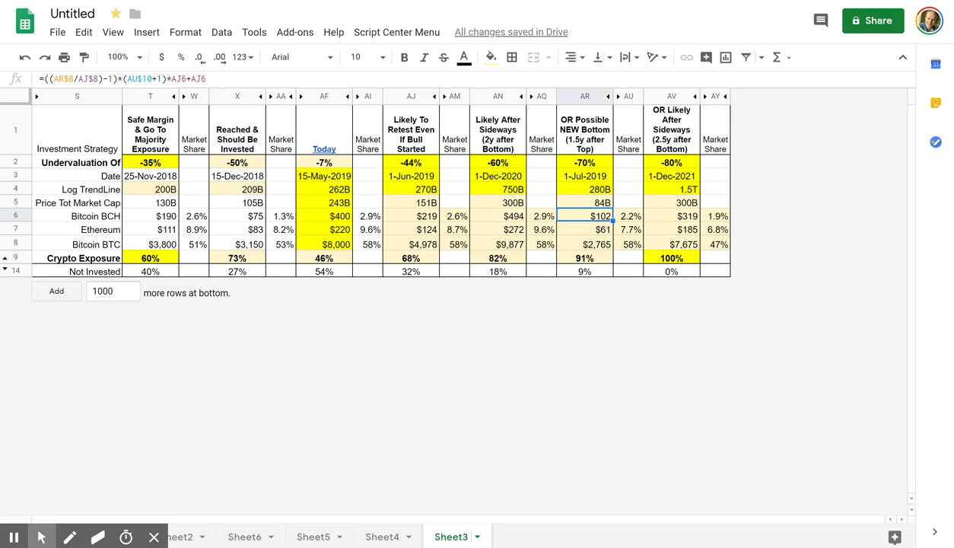
{"action": "left_click", "coordinate": [600, 229]}
{"action": "left_click", "coordinate": [598, 244]}
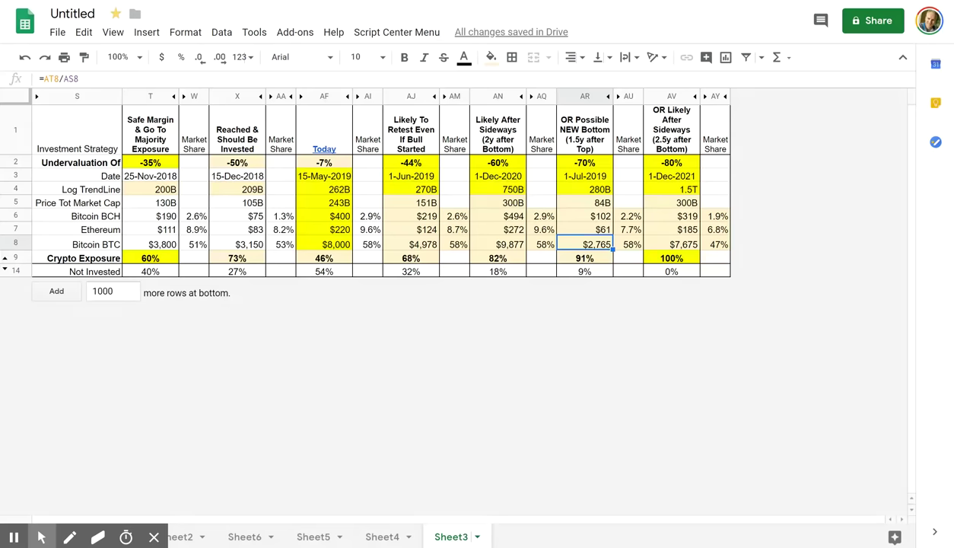
Step: Check the Likely To Retest scenario's crypto exposure and Bitcoin BTC price, and compare the undervaluation levels across all four forecast scenarios
{"action": "left_click", "coordinate": [411, 258]}
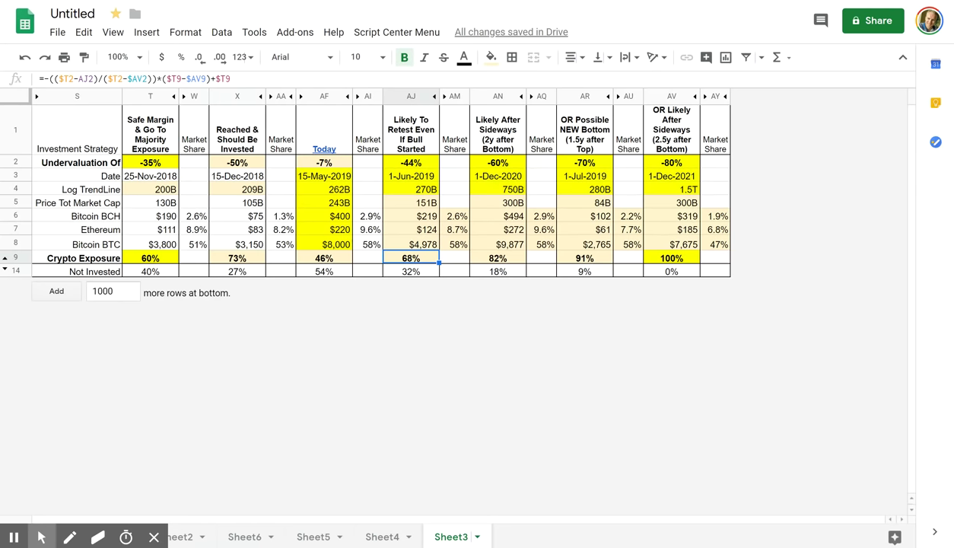
{"action": "left_click", "coordinate": [423, 244]}
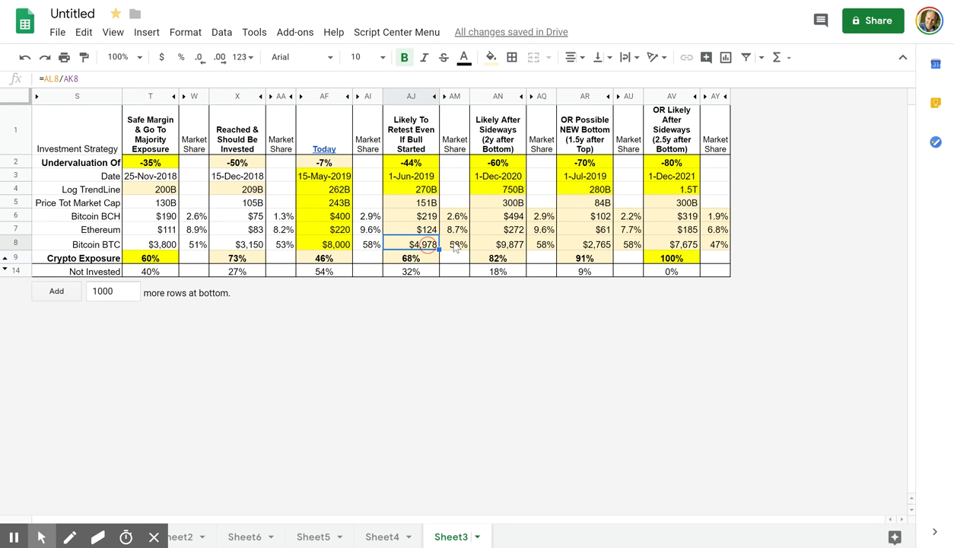
{"action": "left_click", "coordinate": [416, 163]}
{"action": "left_click", "coordinate": [497, 162]}
{"action": "left_click", "coordinate": [584, 163]}
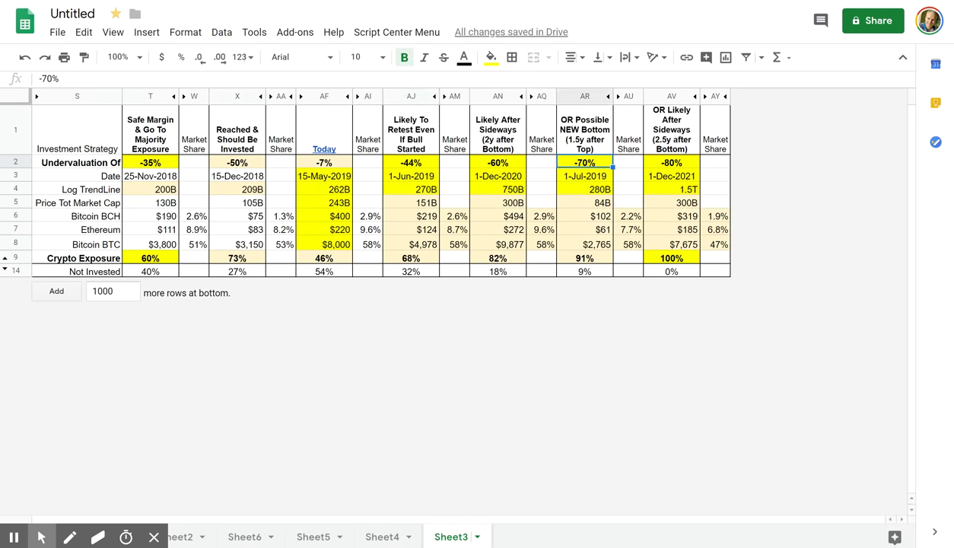
{"action": "left_click", "coordinate": [671, 163]}
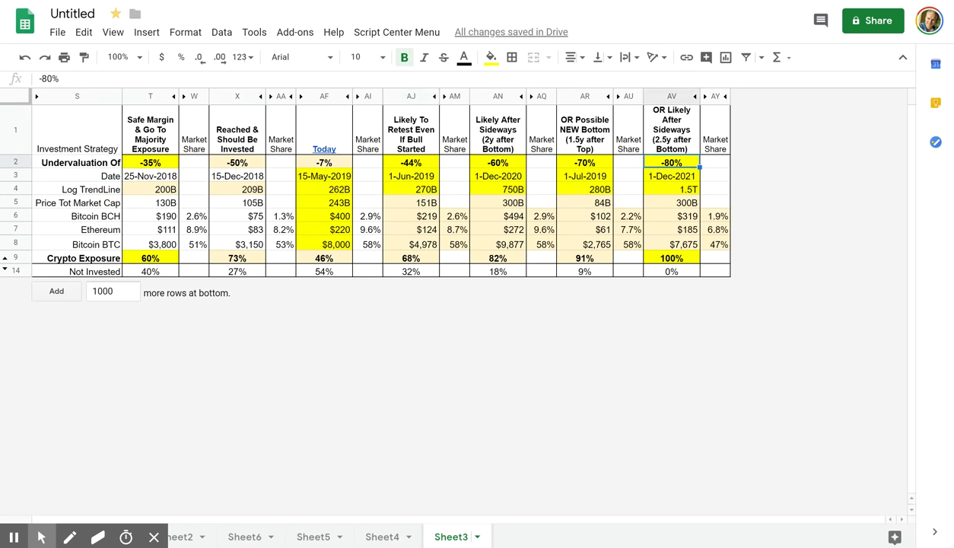
Step: Go through the 2.5y after Bottom scenario from its date to its Bitcoin BTC price, and revisit the 2y after Bottom and Retest undervaluations
{"action": "left_click_drag", "start_coordinate": [677, 236], "coordinate": [670, 237]}
{"action": "left_click", "coordinate": [671, 176]}
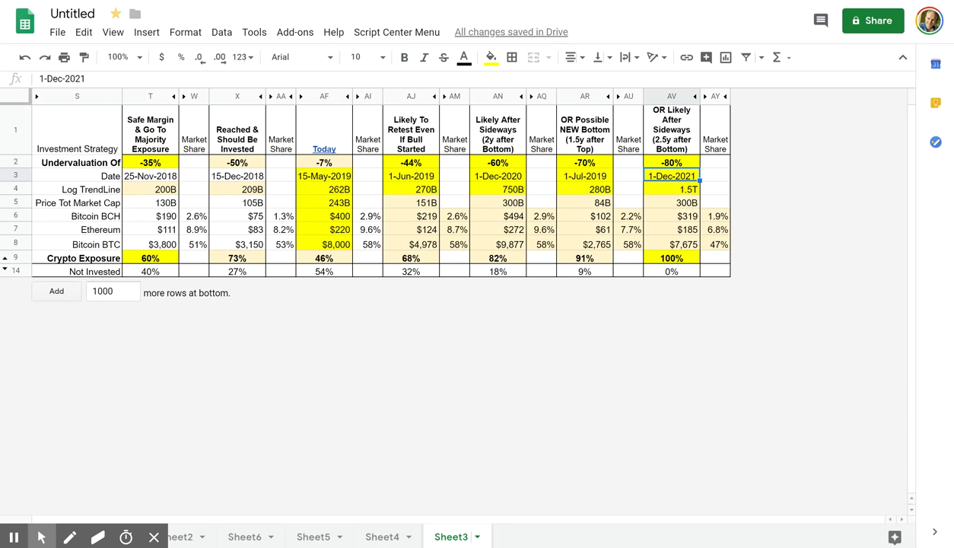
{"action": "key", "text": "Down"}
{"action": "key", "text": "Down"}
{"action": "key", "text": "Down"}
{"action": "key", "text": "Down"}
{"action": "key", "text": "Down"}
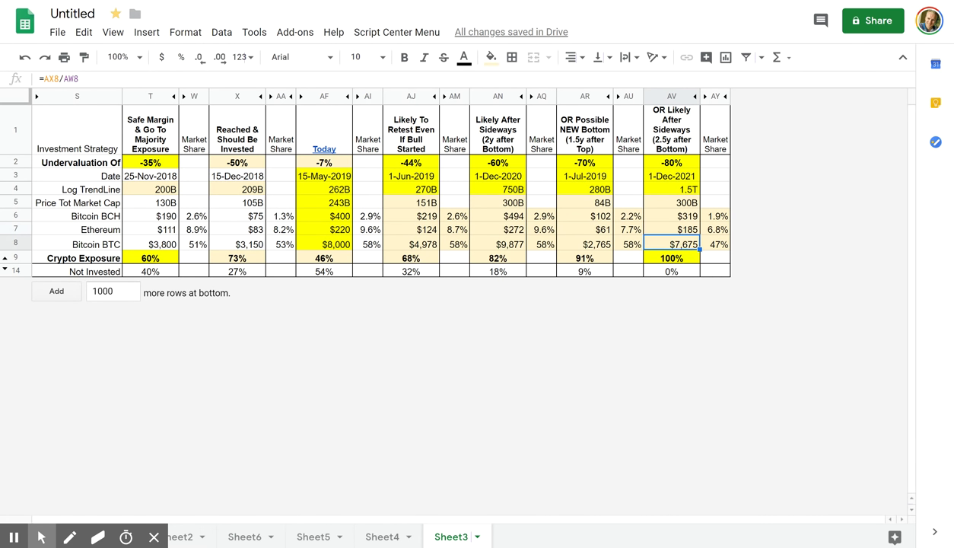
{"action": "left_click", "coordinate": [498, 162]}
{"action": "left_click", "coordinate": [411, 162]}
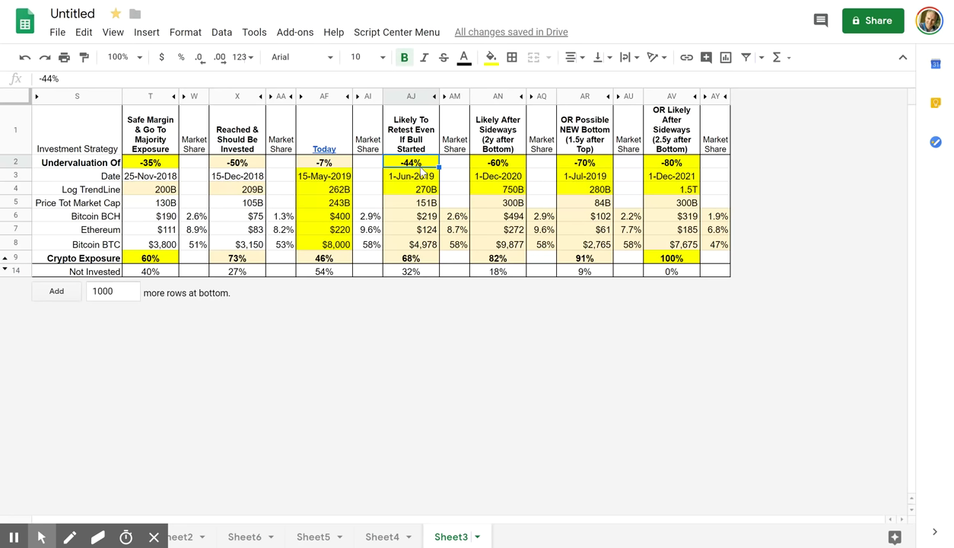
Step: Check the 2y after Bottom undervaluation and try an undervaluation of -80% in the Possible NEW Bottom scenario
{"action": "left_click", "coordinate": [497, 162]}
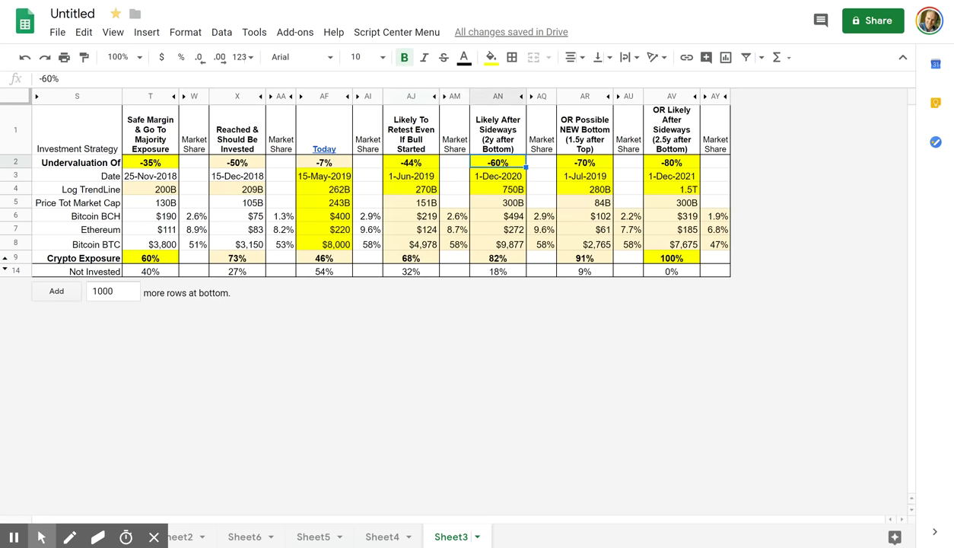
{"action": "left_click", "coordinate": [584, 162]}
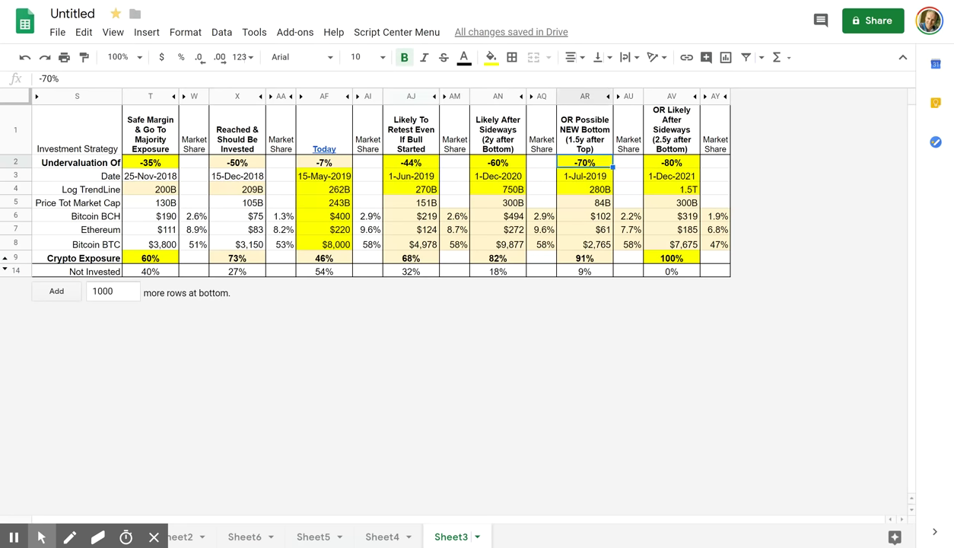
{"action": "type", "text": "-80"}
{"action": "key", "text": "Return"}
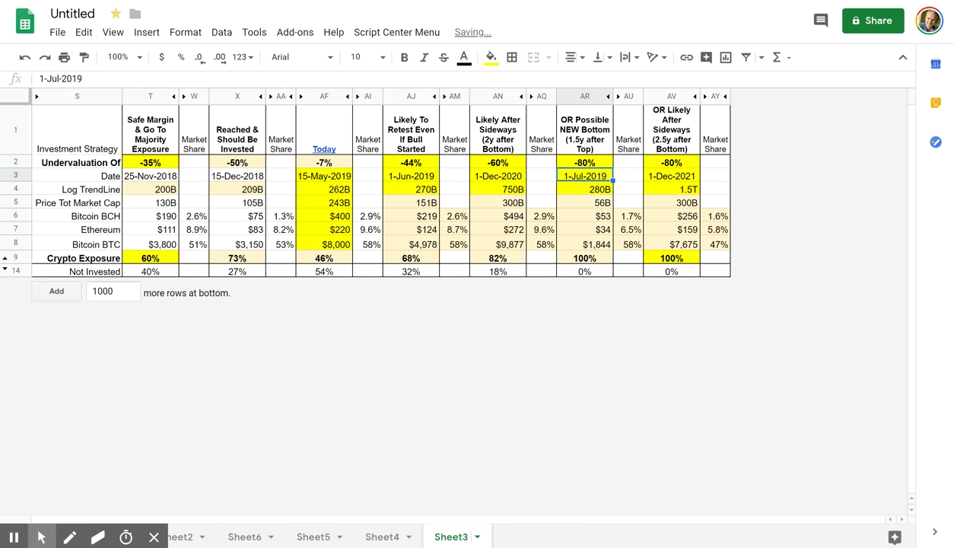
Step: Review the recalculated total market cap, crypto exposure, and Bitcoin BCH, Bitcoin BTC and Ethereum prices in the Possible NEW Bottom scenario
{"action": "key", "text": "Down"}
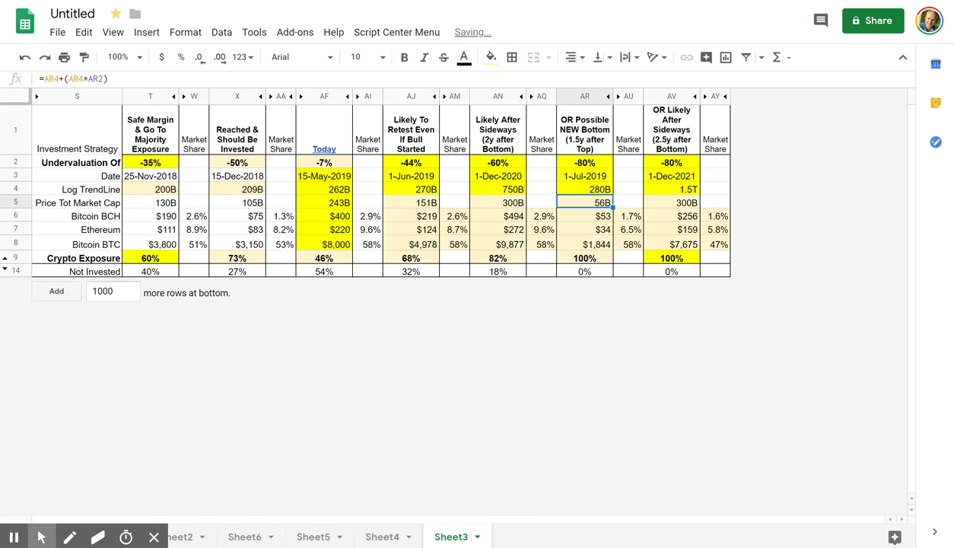
{"action": "left_click", "coordinate": [584, 261]}
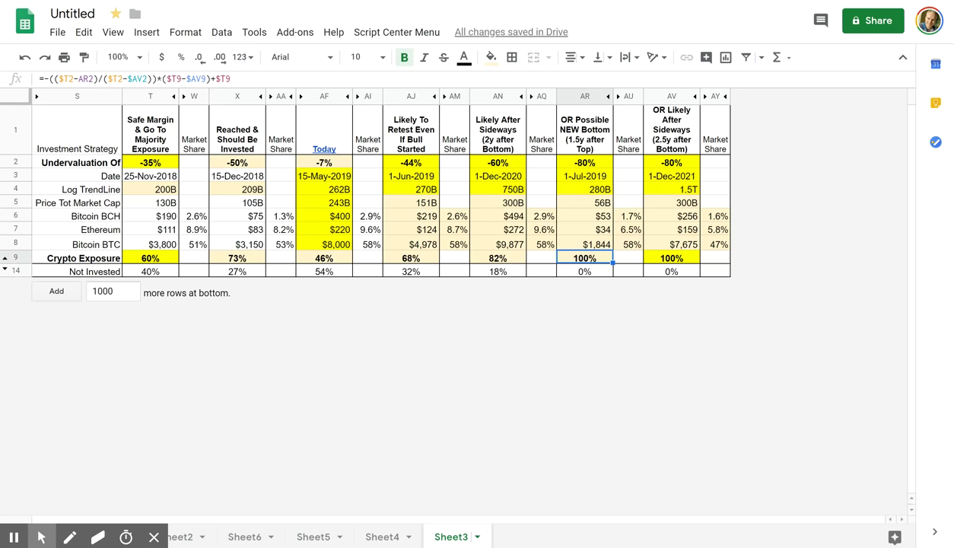
{"action": "left_click", "coordinate": [584, 203]}
{"action": "left_click", "coordinate": [584, 216]}
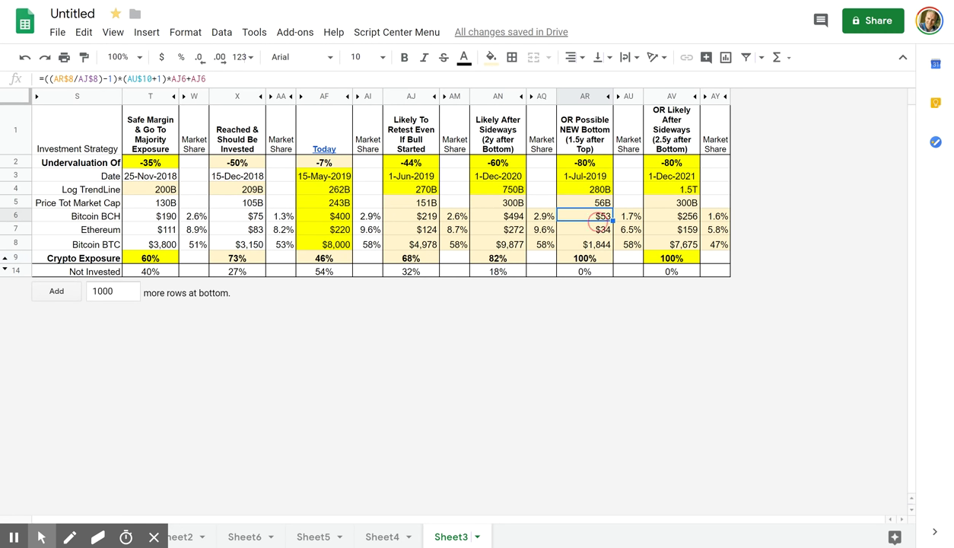
{"action": "left_click", "coordinate": [584, 244]}
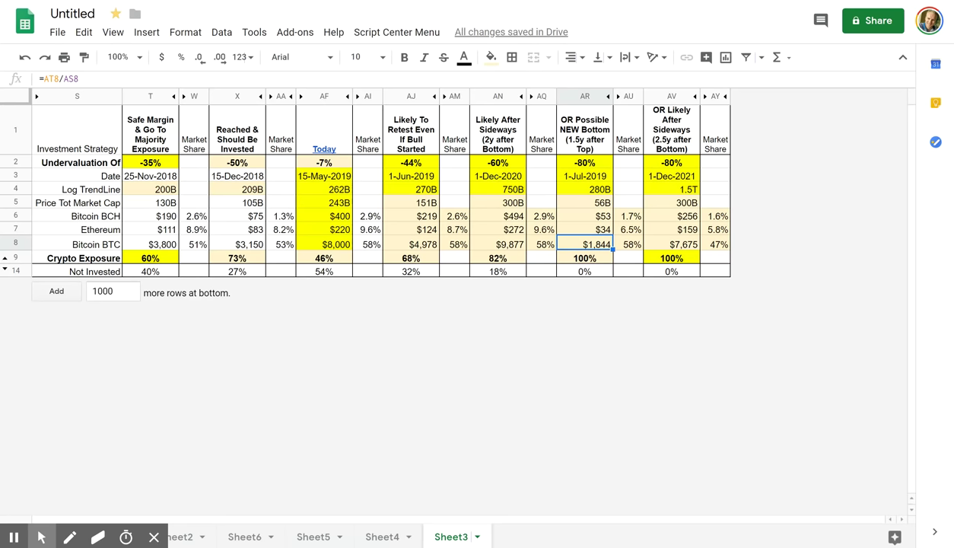
{"action": "left_click", "coordinate": [585, 229]}
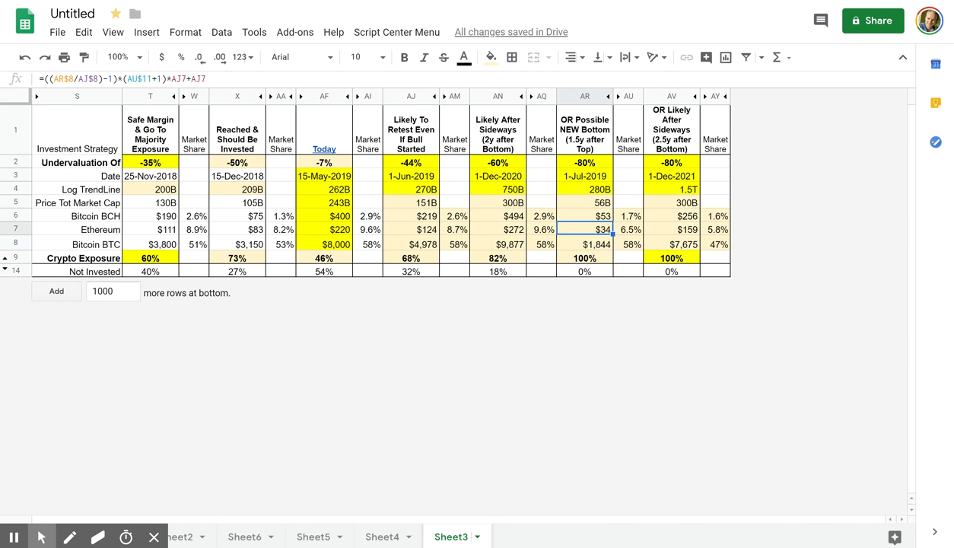
{"action": "left_click", "coordinate": [585, 258]}
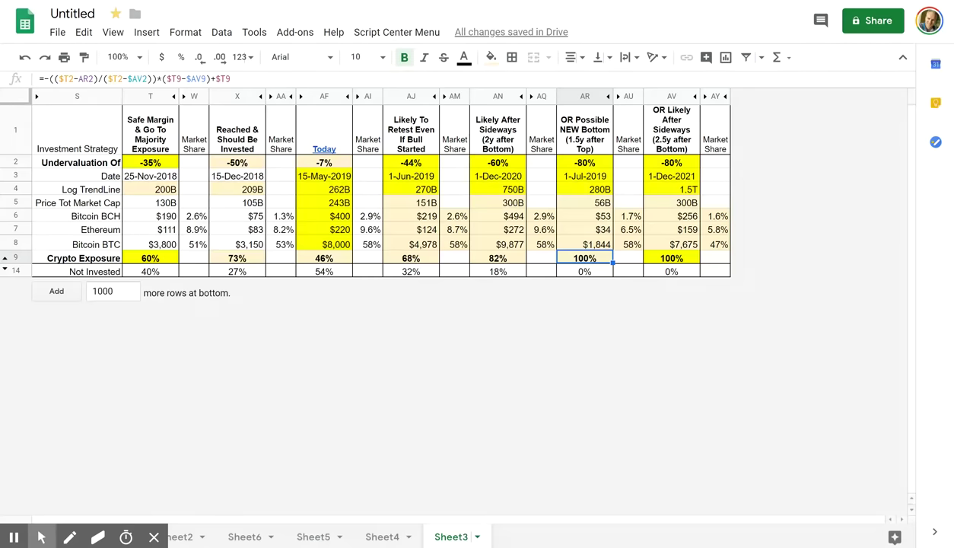
Step: Set the Possible NEW Bottom scenario's undervaluation back to -70%
{"action": "left_click", "coordinate": [585, 162]}
{"action": "type", "text": "-70%"}
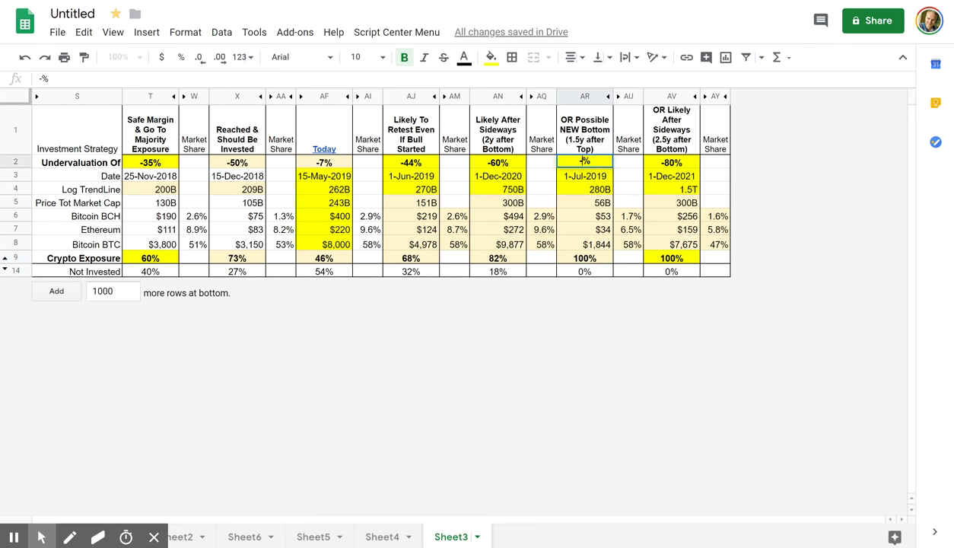
{"action": "key", "text": "Return"}
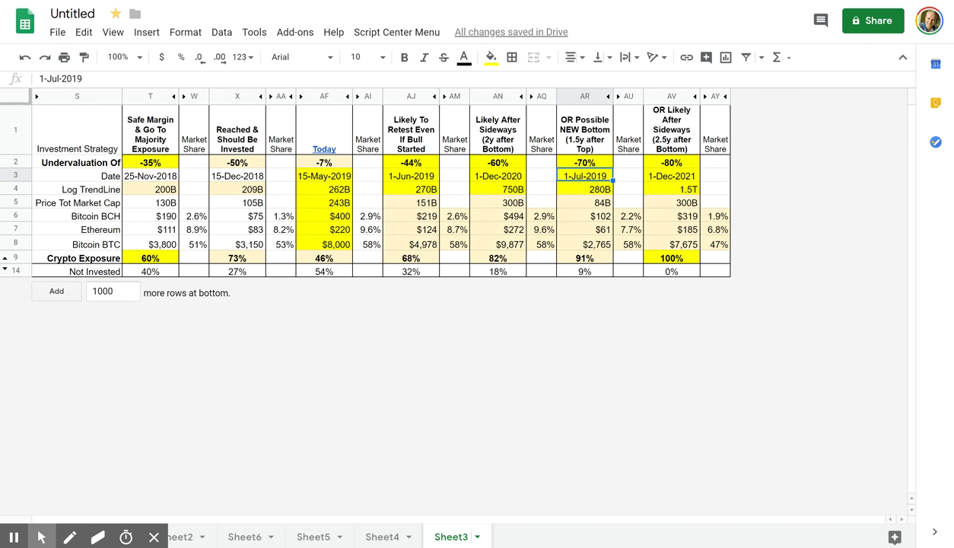
Step: Check the 2.5y after Bottom scenario's undervaluation, and revisit the date and total market cap of the Possible NEW Bottom scenario
{"action": "left_click", "coordinate": [670, 162]}
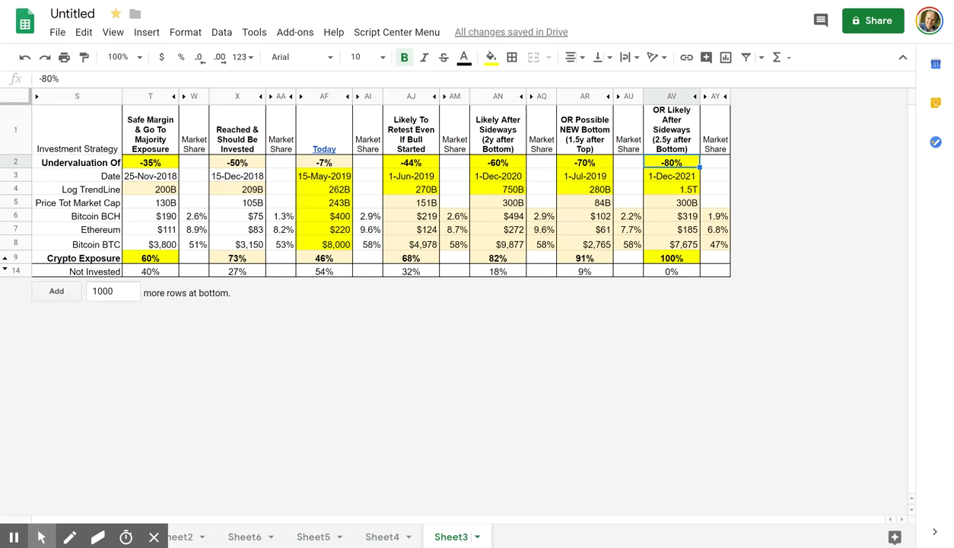
{"action": "left_click", "coordinate": [584, 176]}
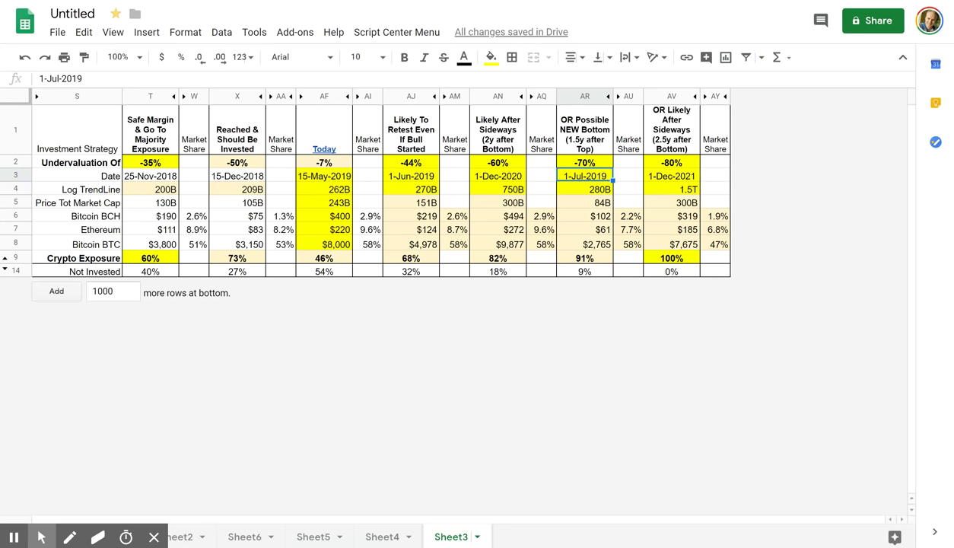
{"action": "left_click", "coordinate": [587, 202]}
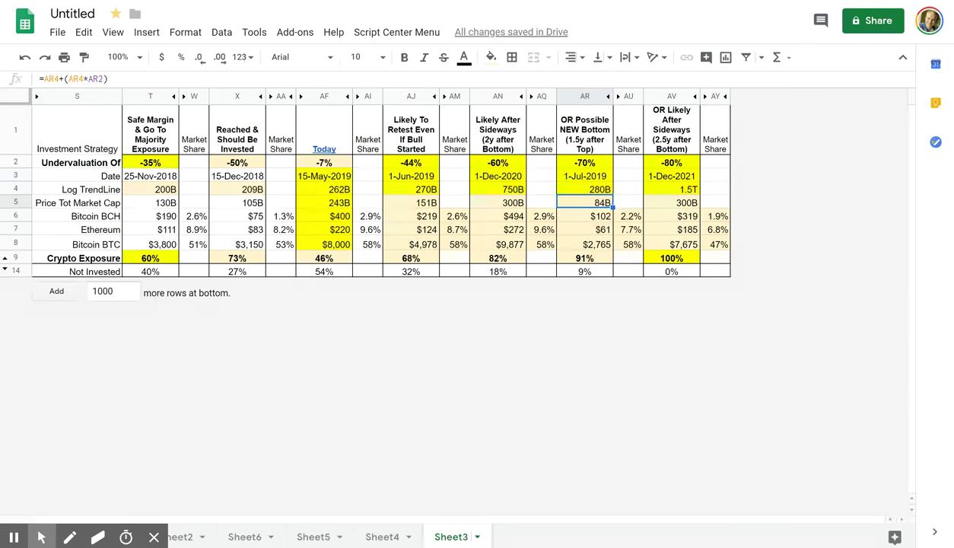